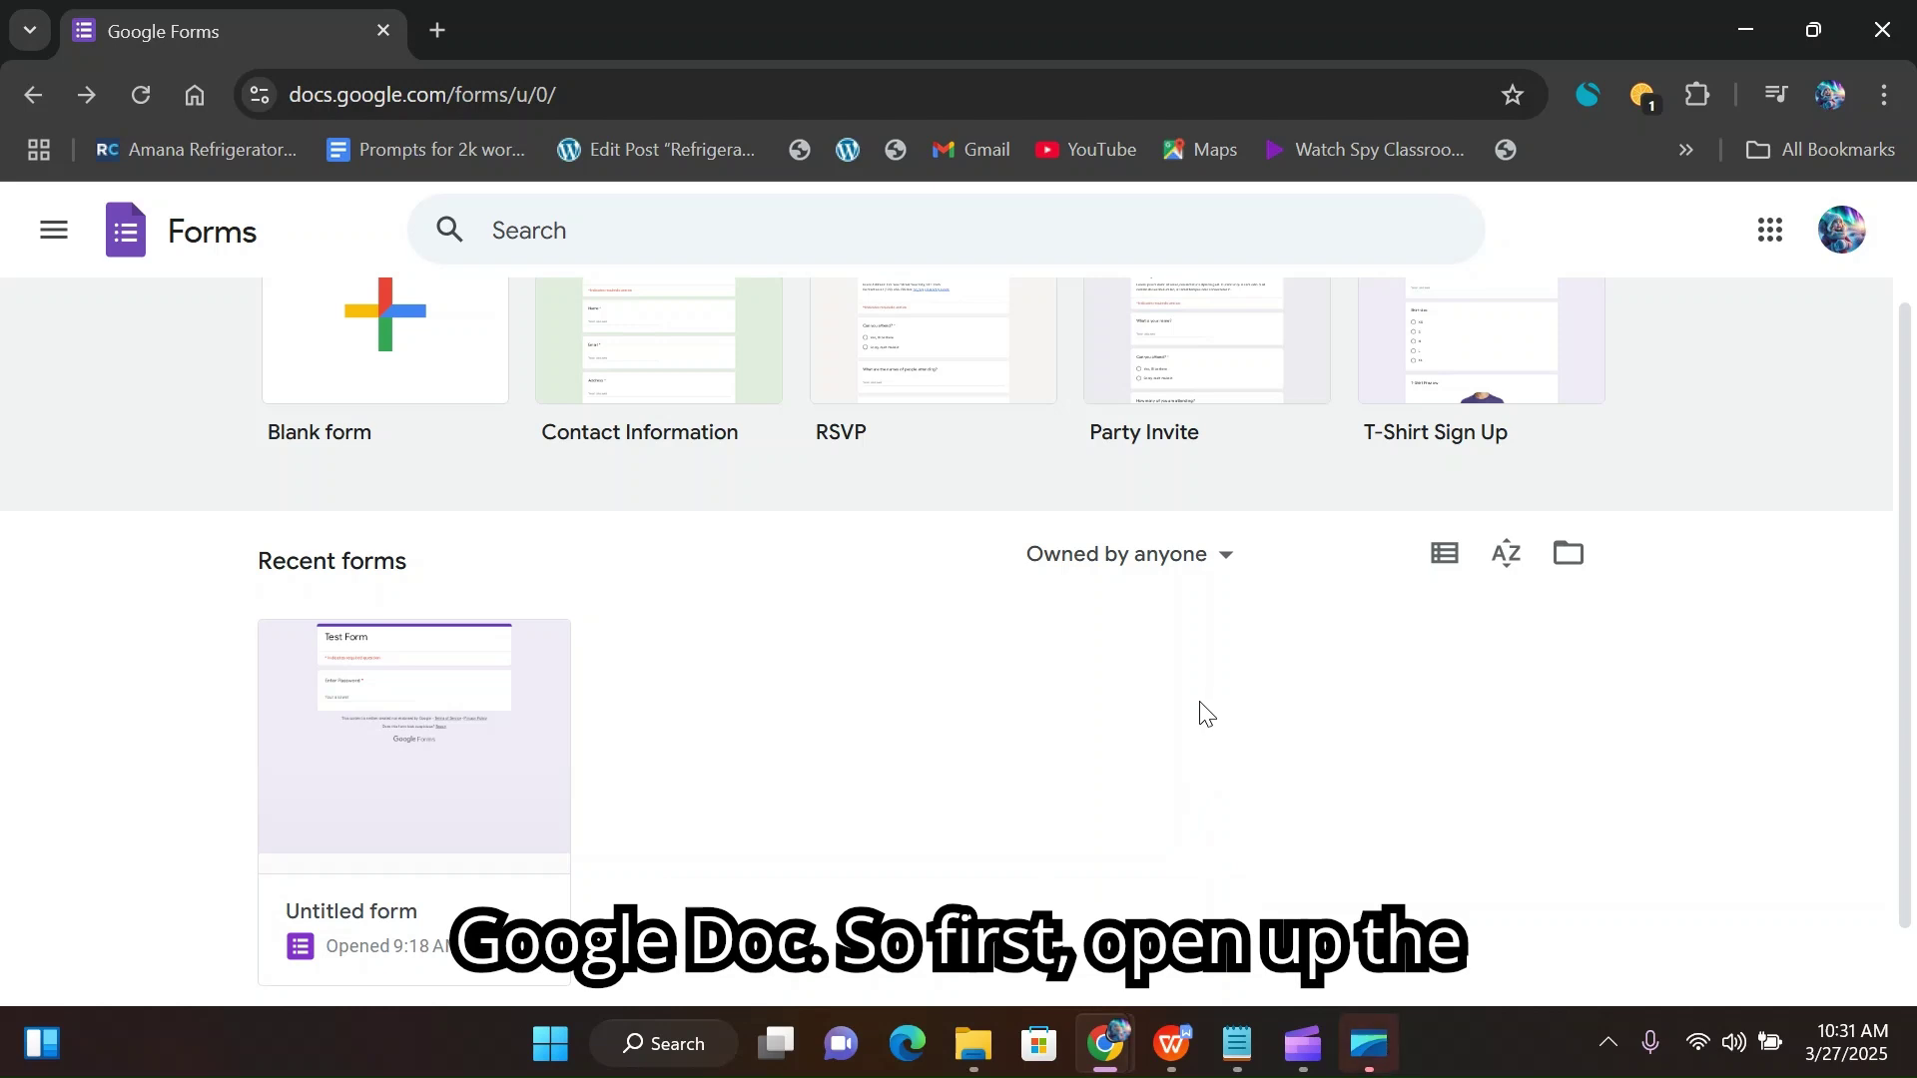
# Step: Open the Test Form from the Recent forms list on the Google Forms home page
pyautogui.click(454, 764)
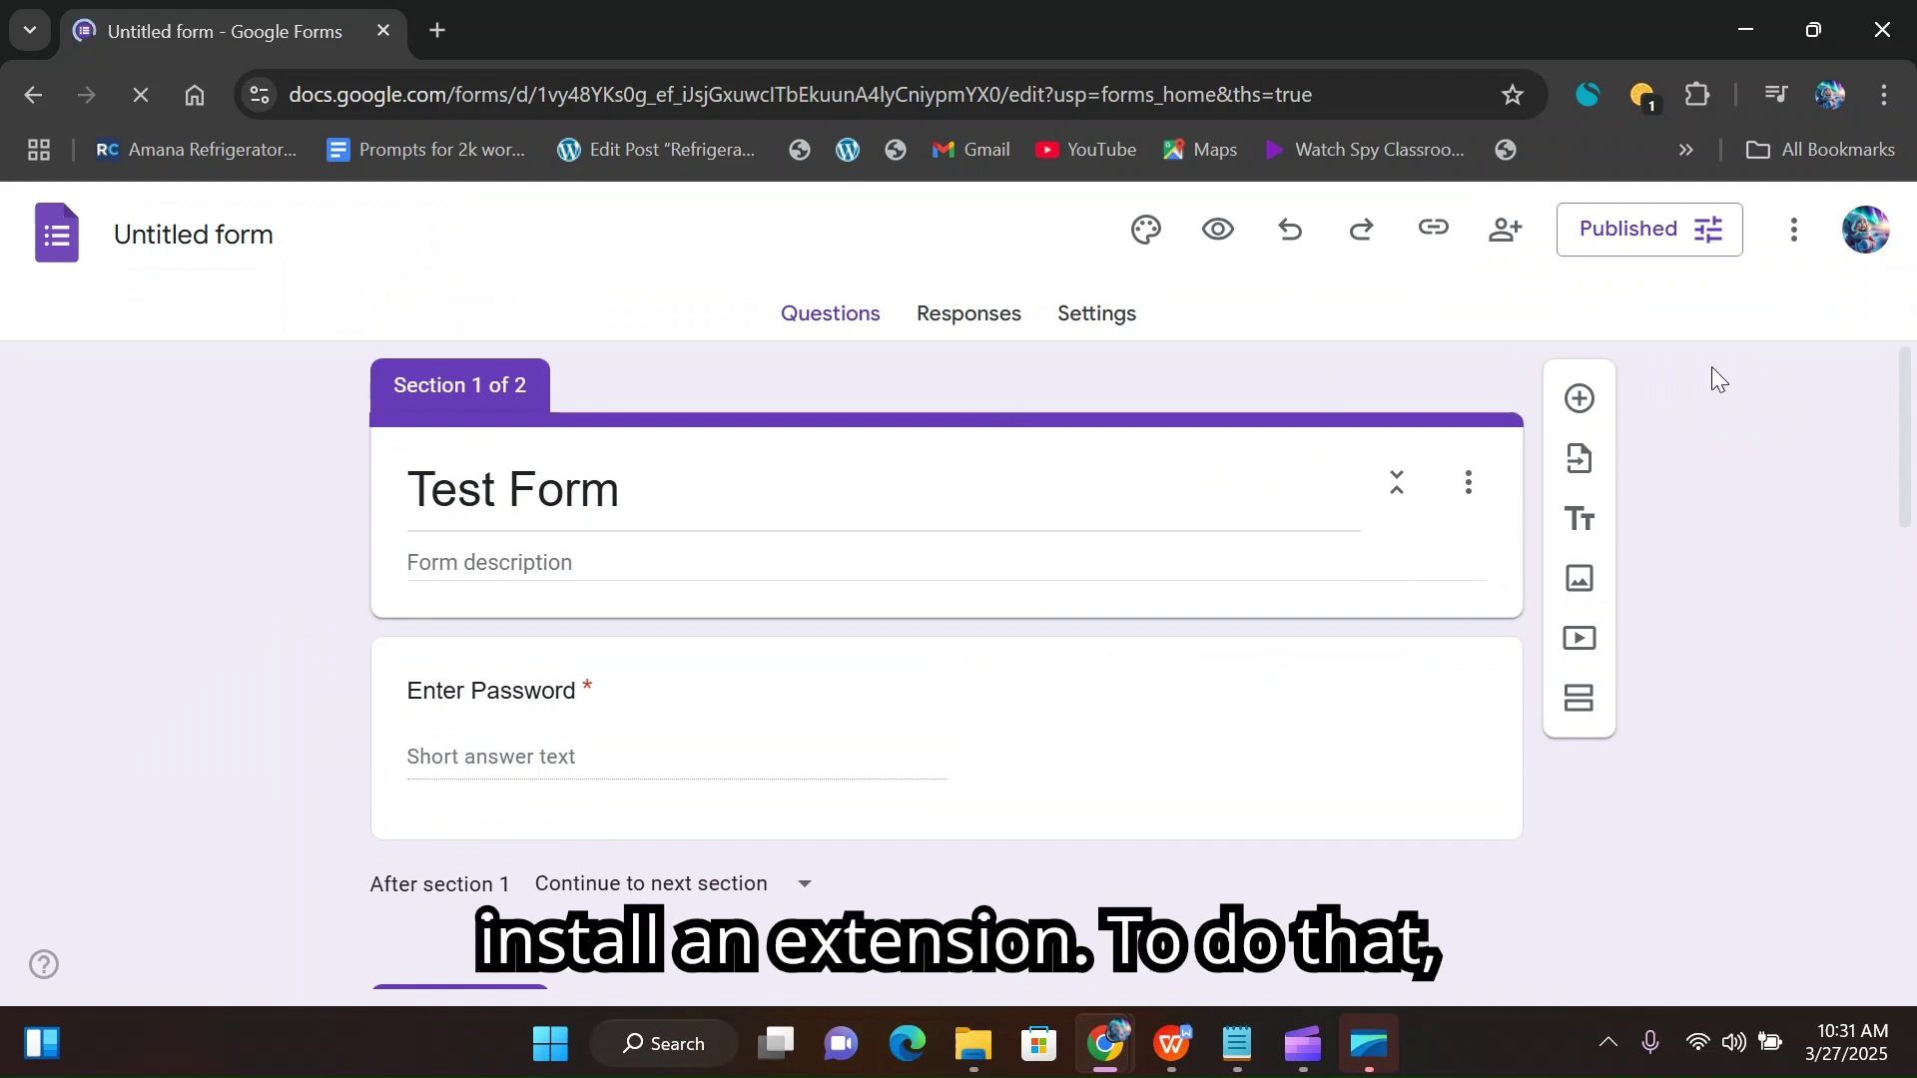
# Step: From the form's More menu, search Get add-ons for 'form publisher' and open its listing
pyautogui.click(1794, 243)
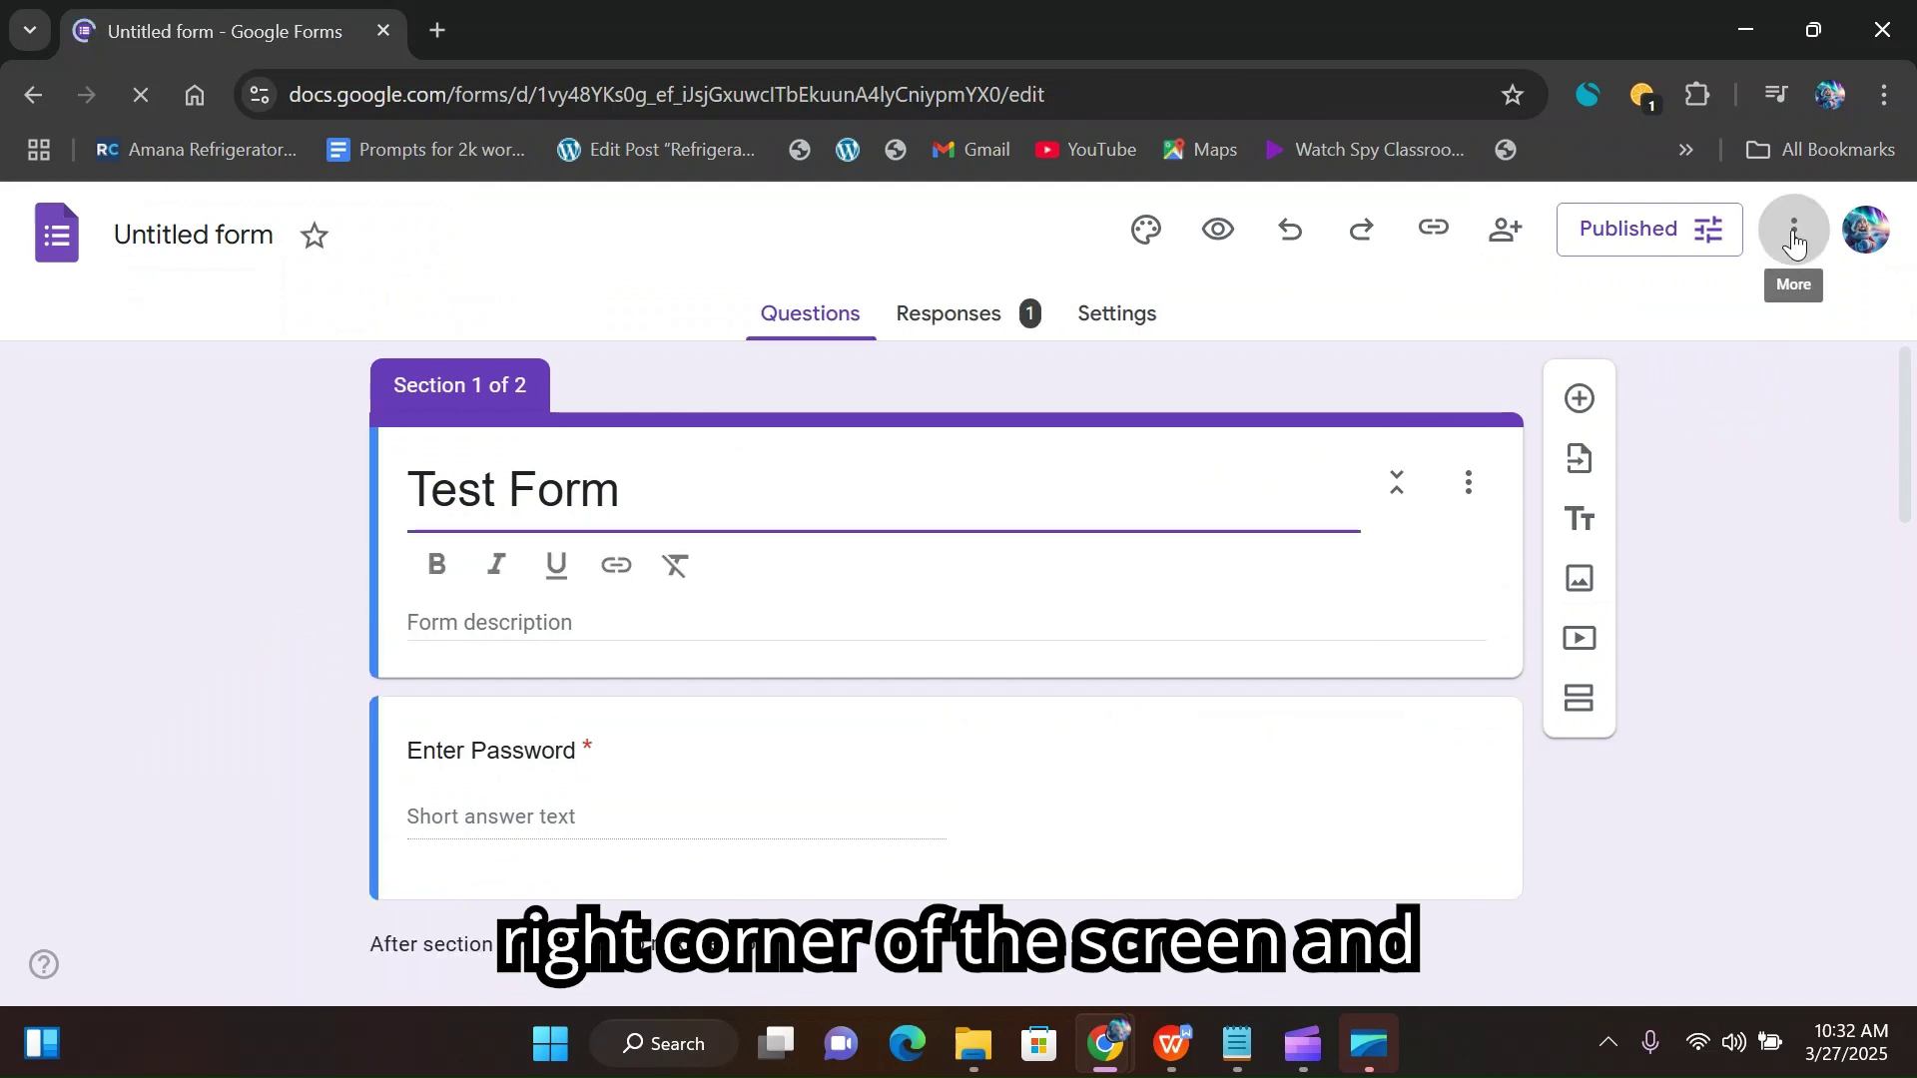
pyautogui.click(1794, 241)
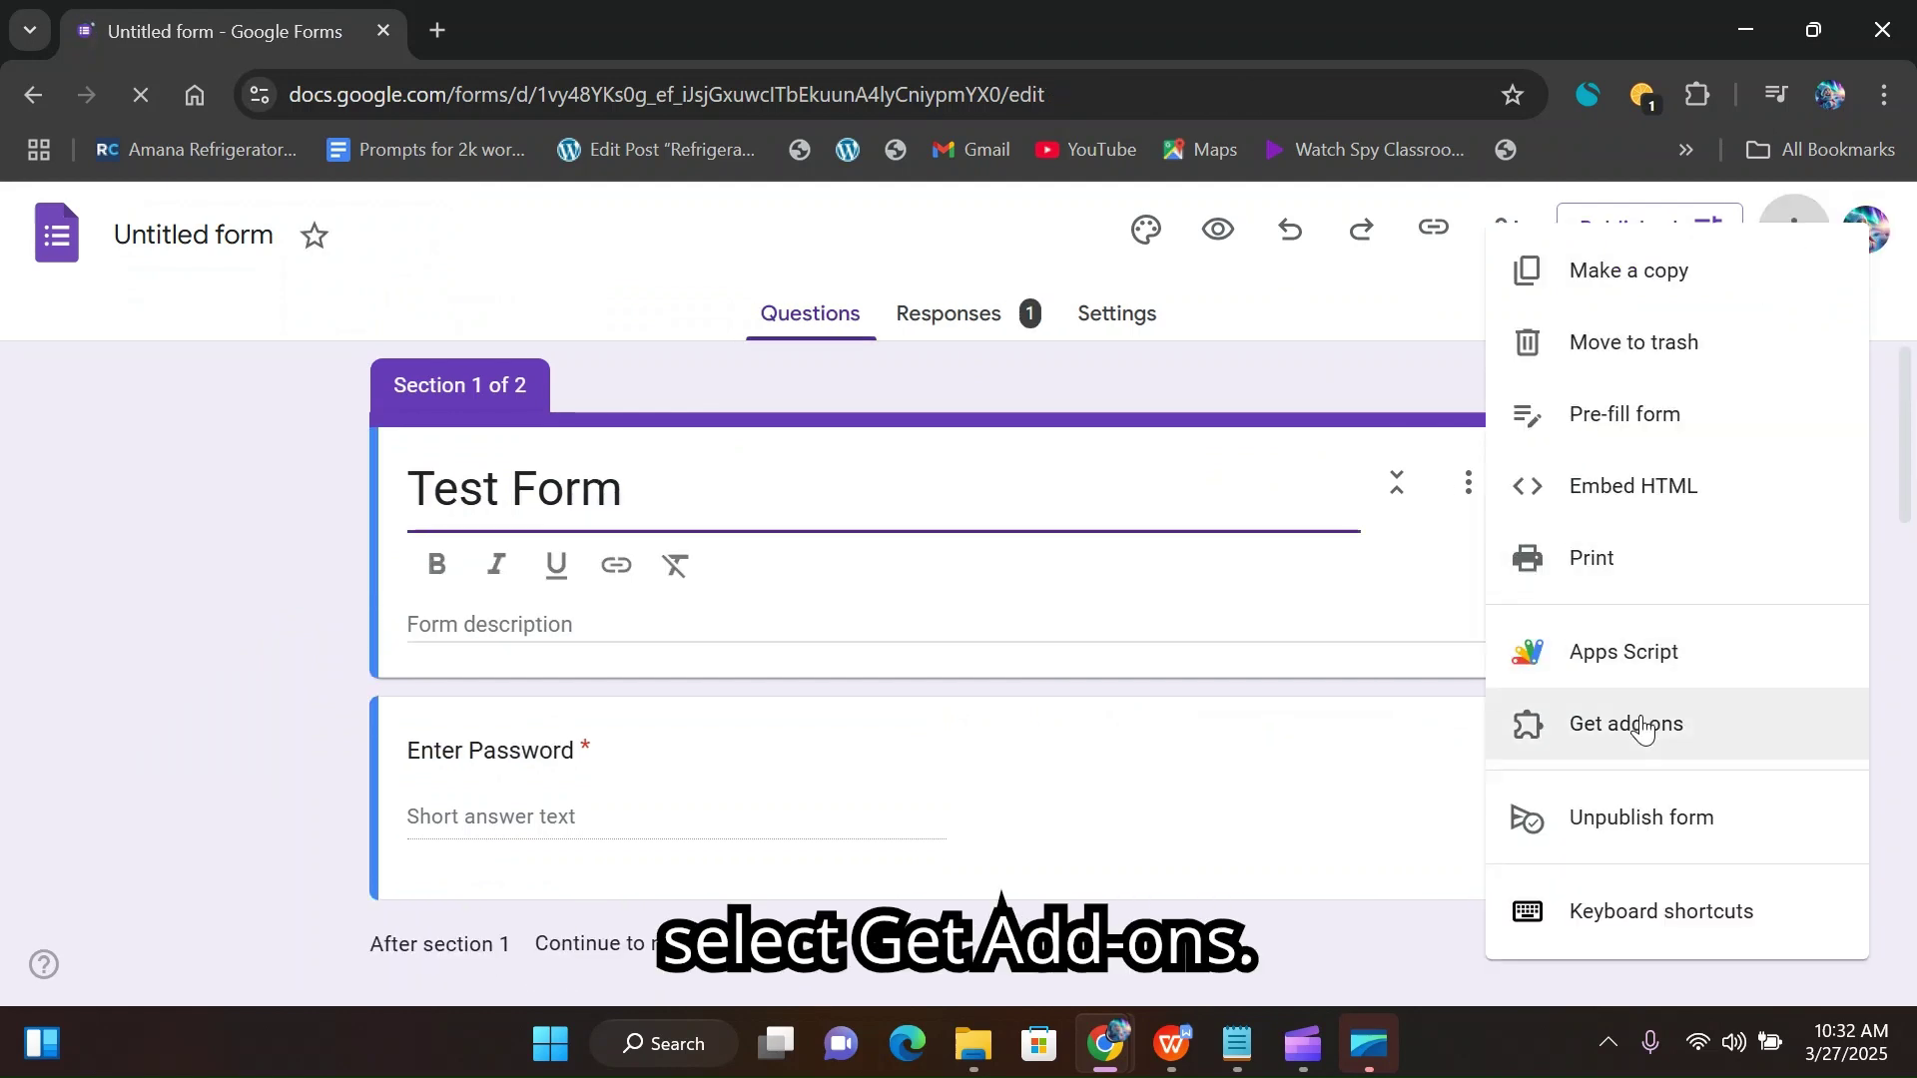
pyautogui.click(1643, 728)
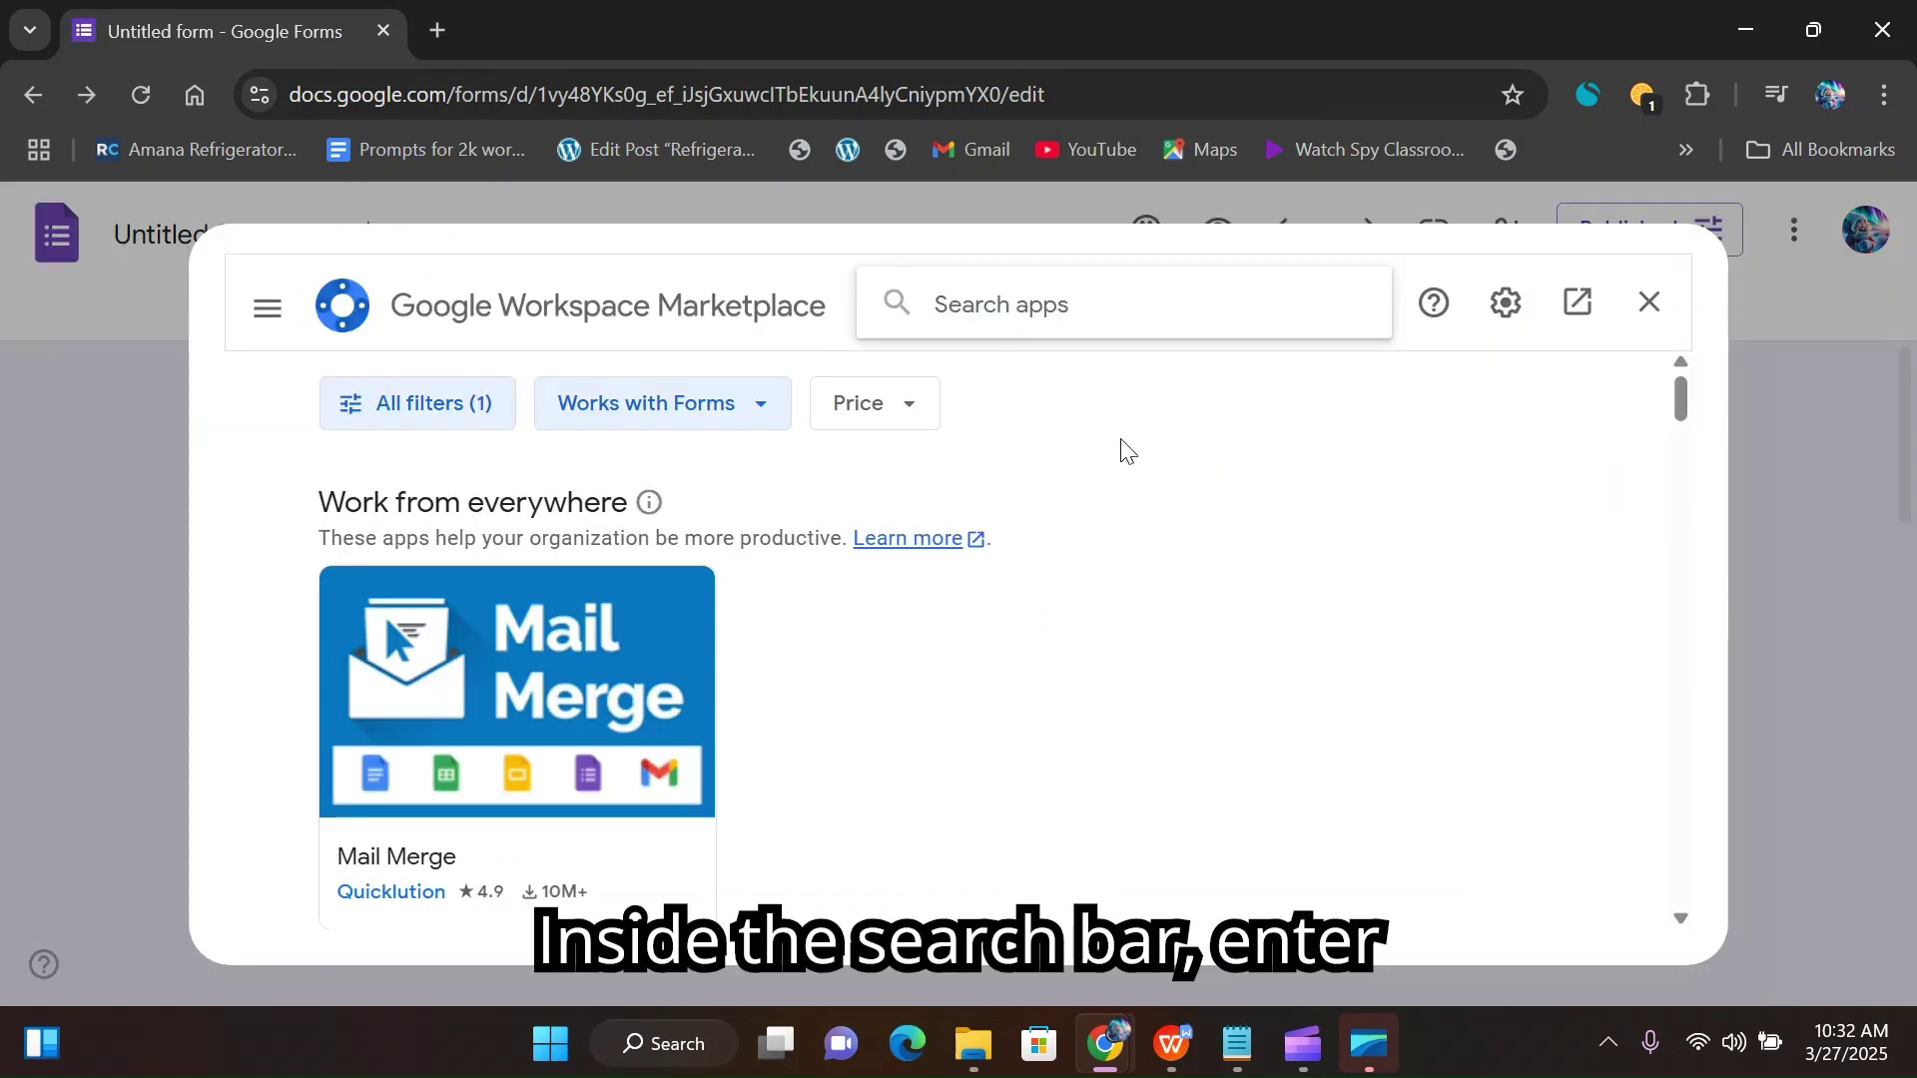
pyautogui.write('f')
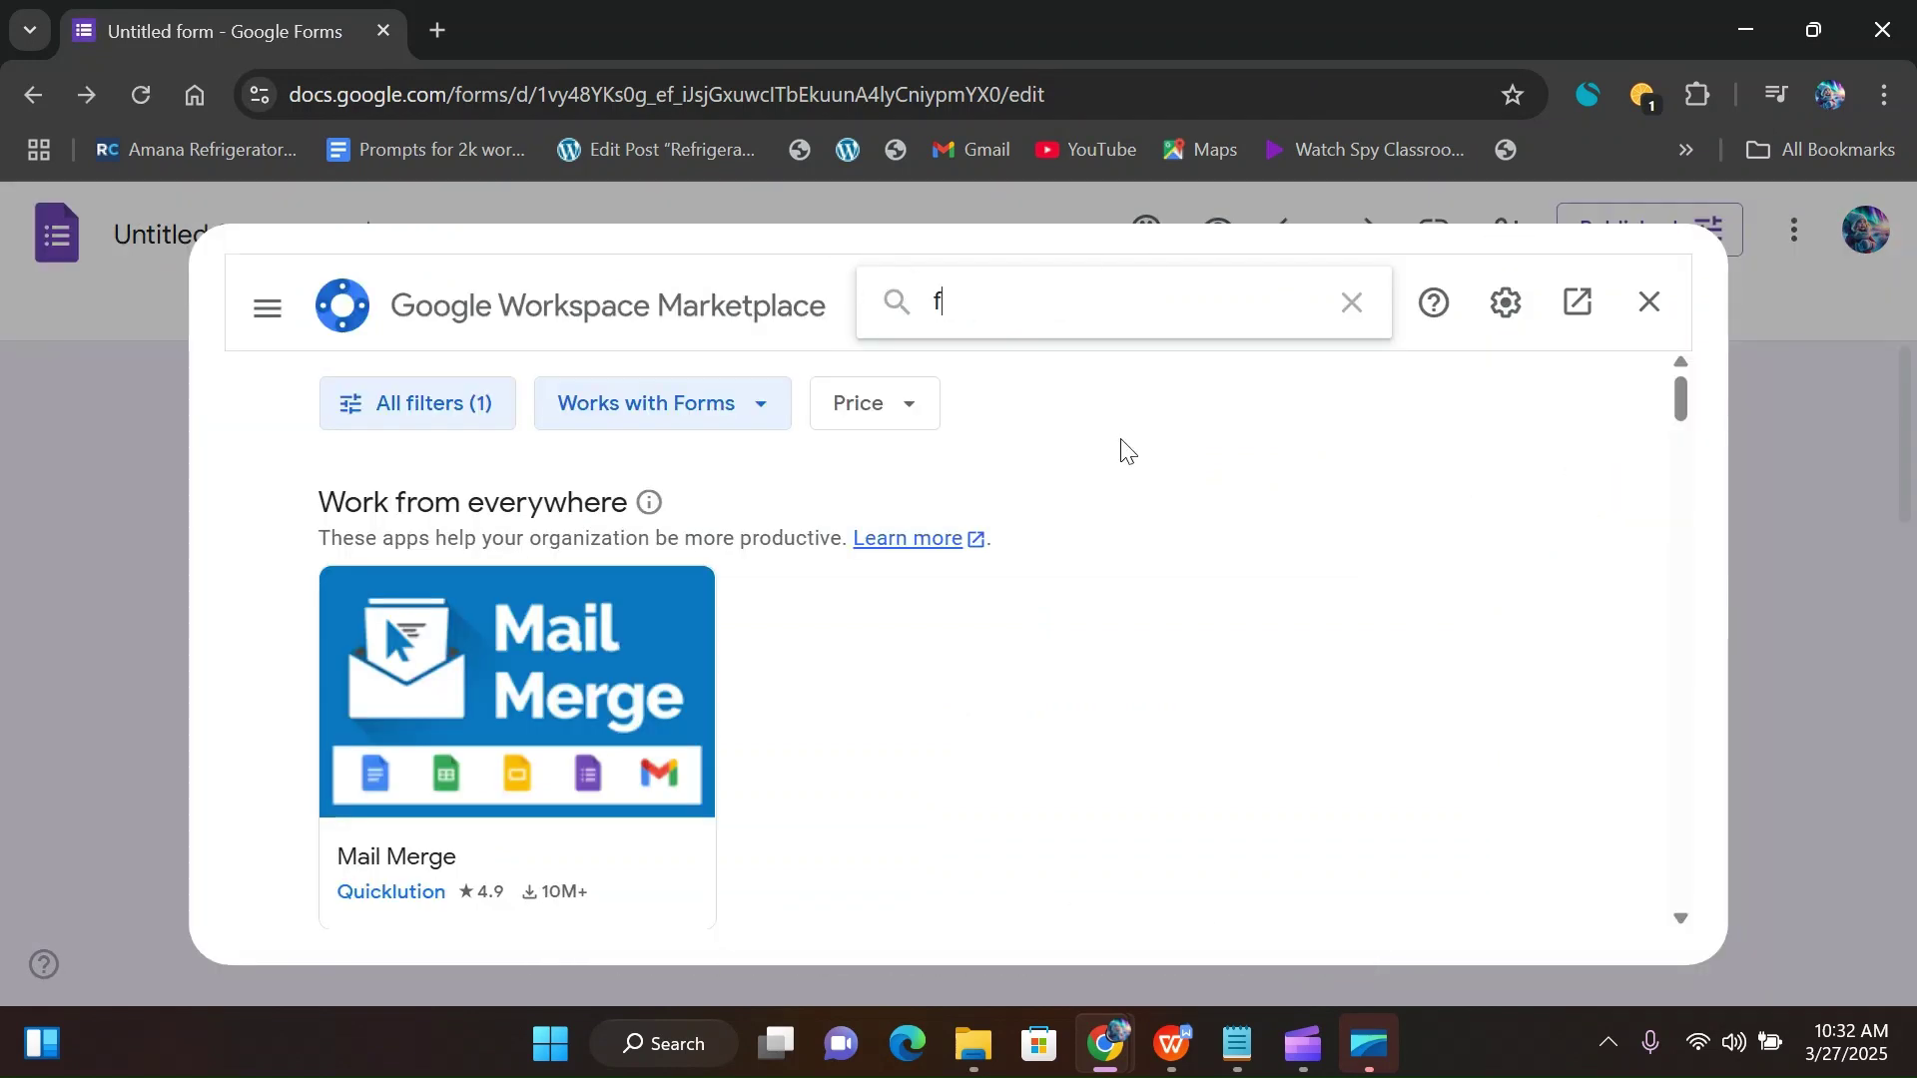
pyautogui.write('orm pu')
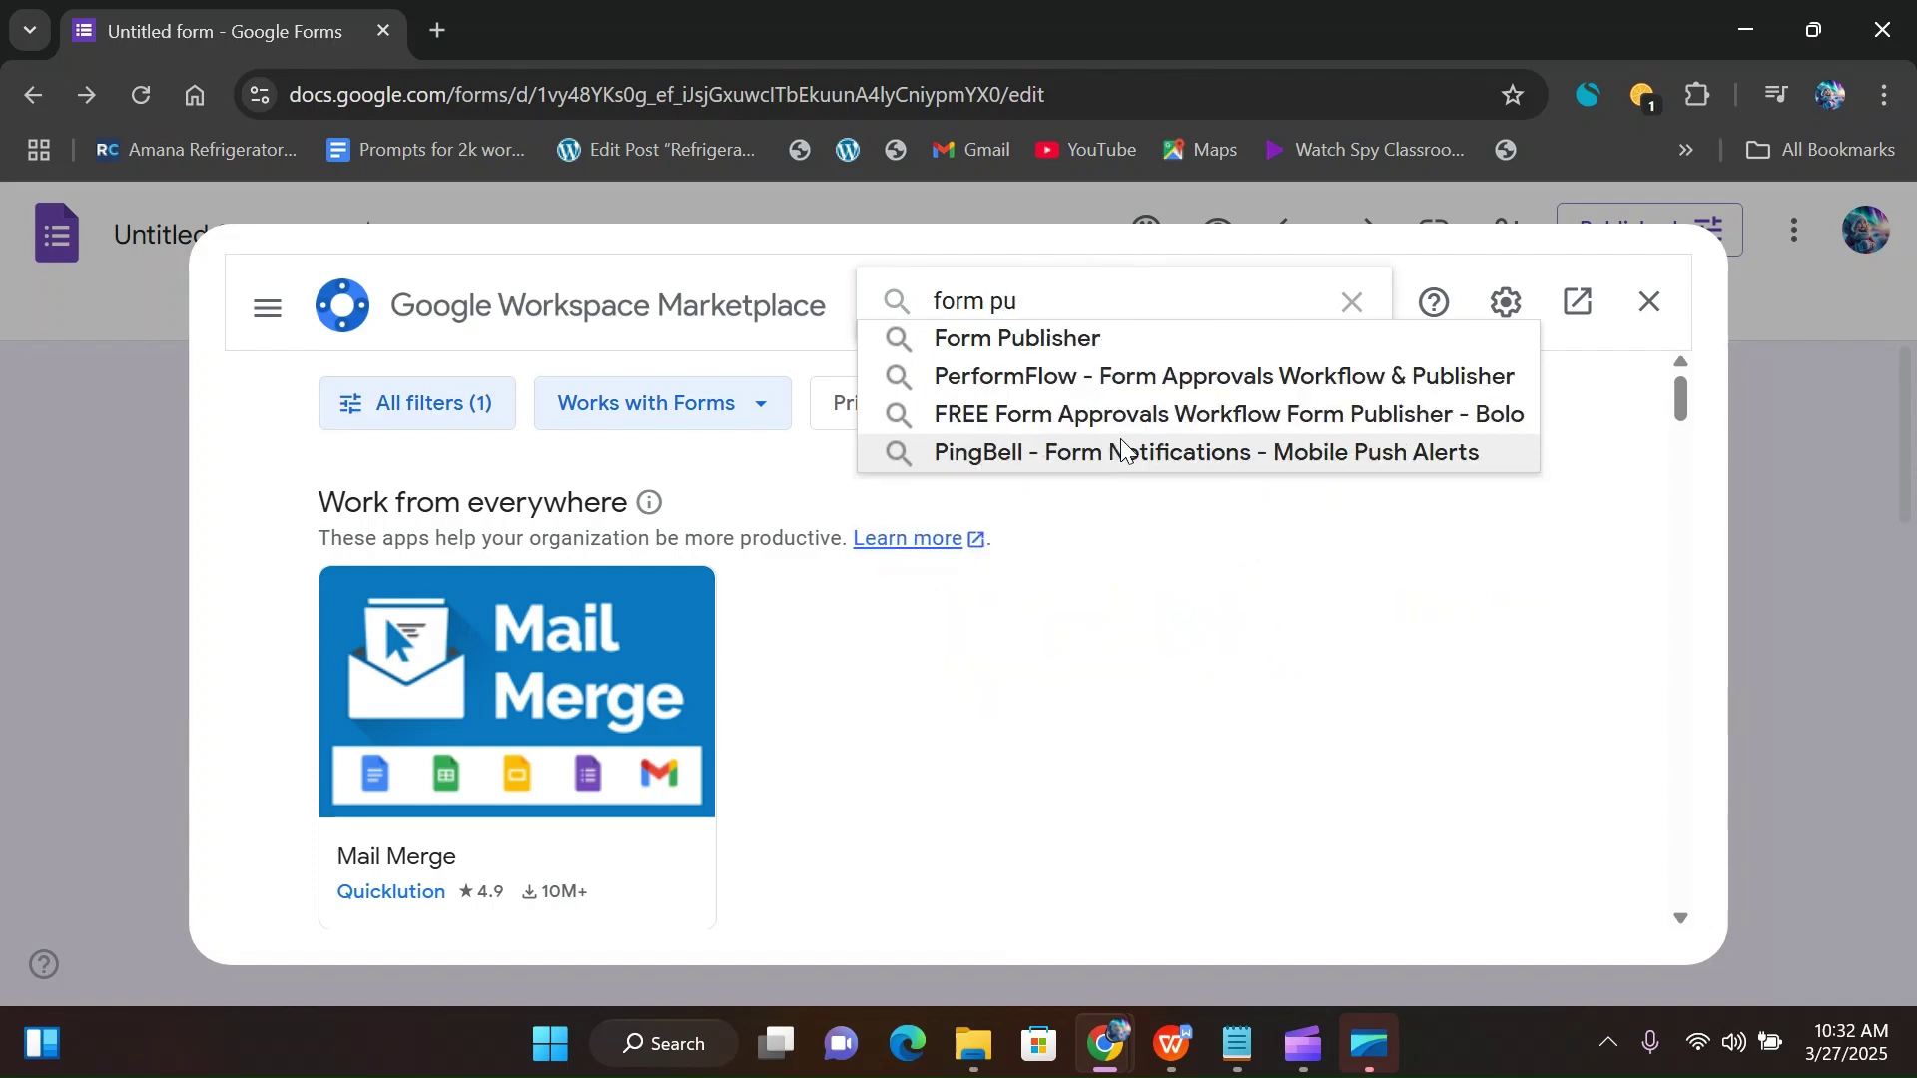
pyautogui.write('blisher')
pyautogui.press('Return')
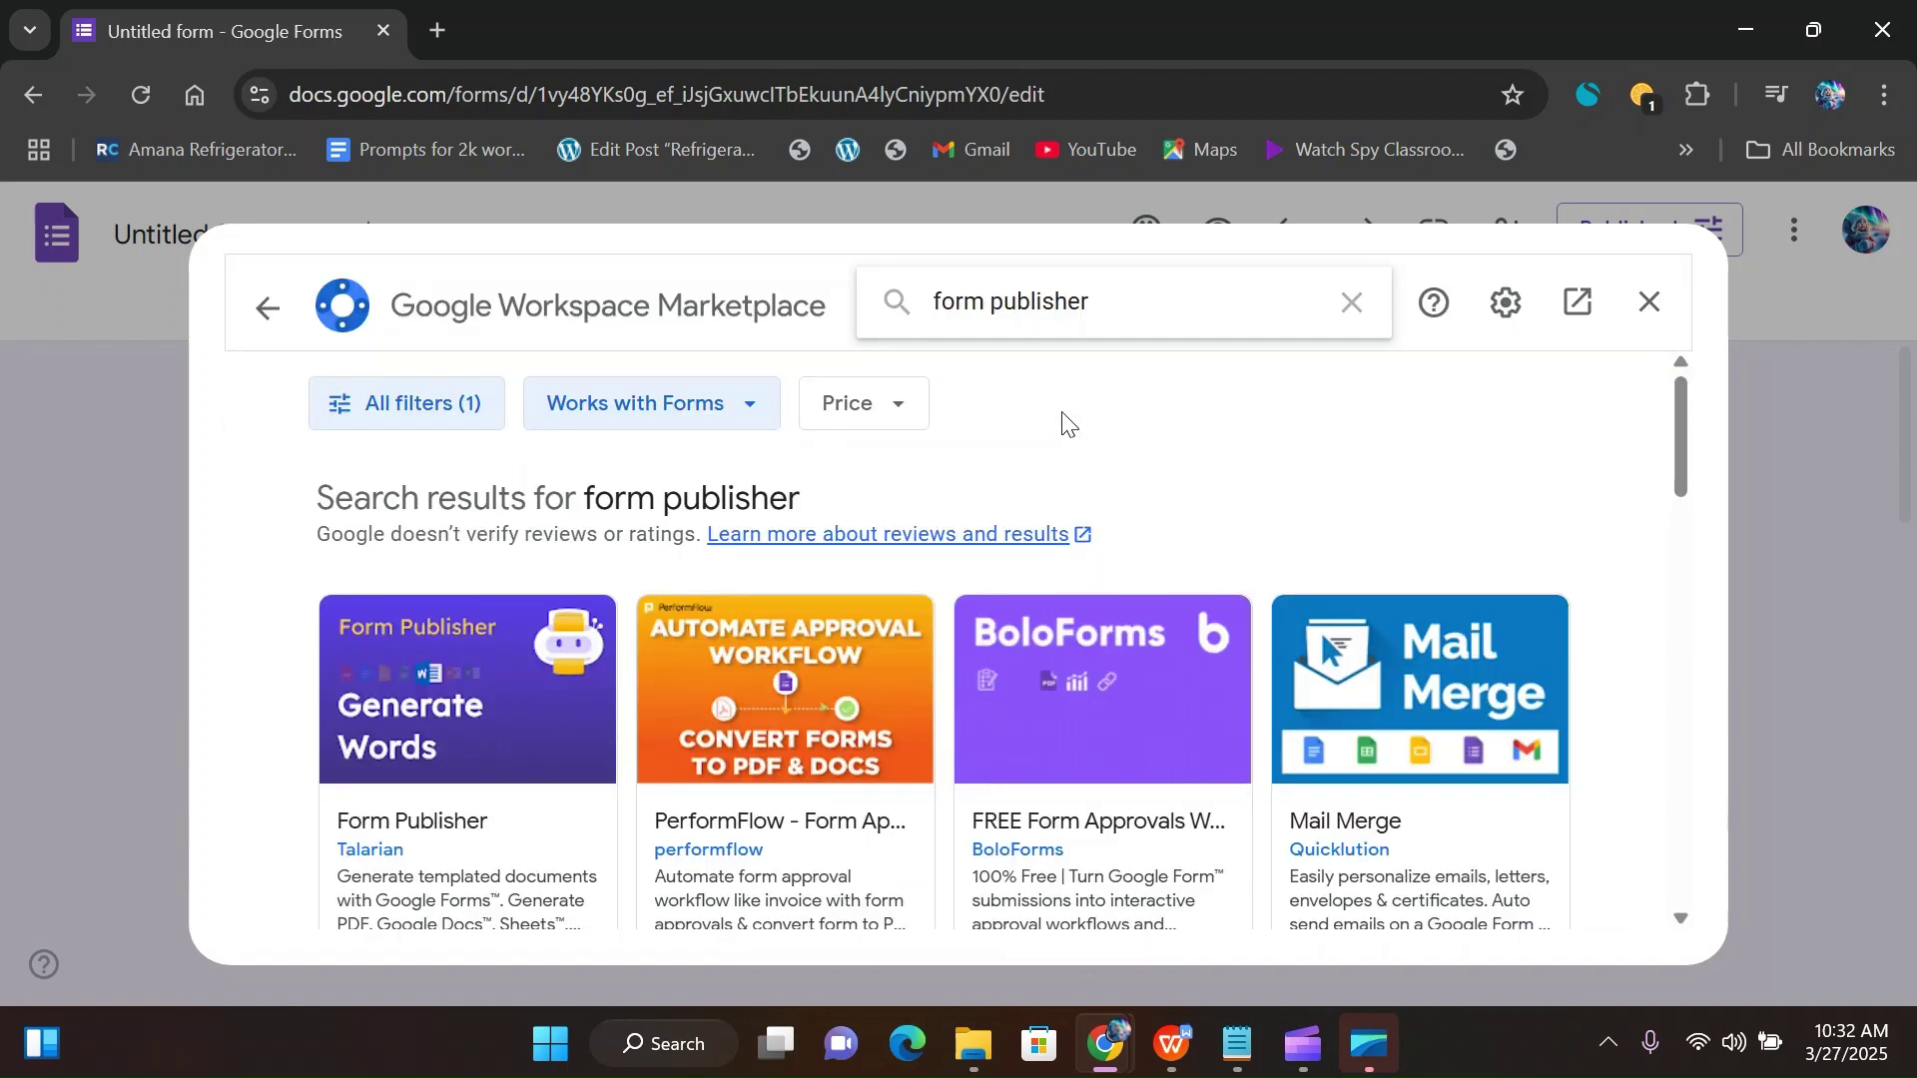
pyautogui.click(419, 744)
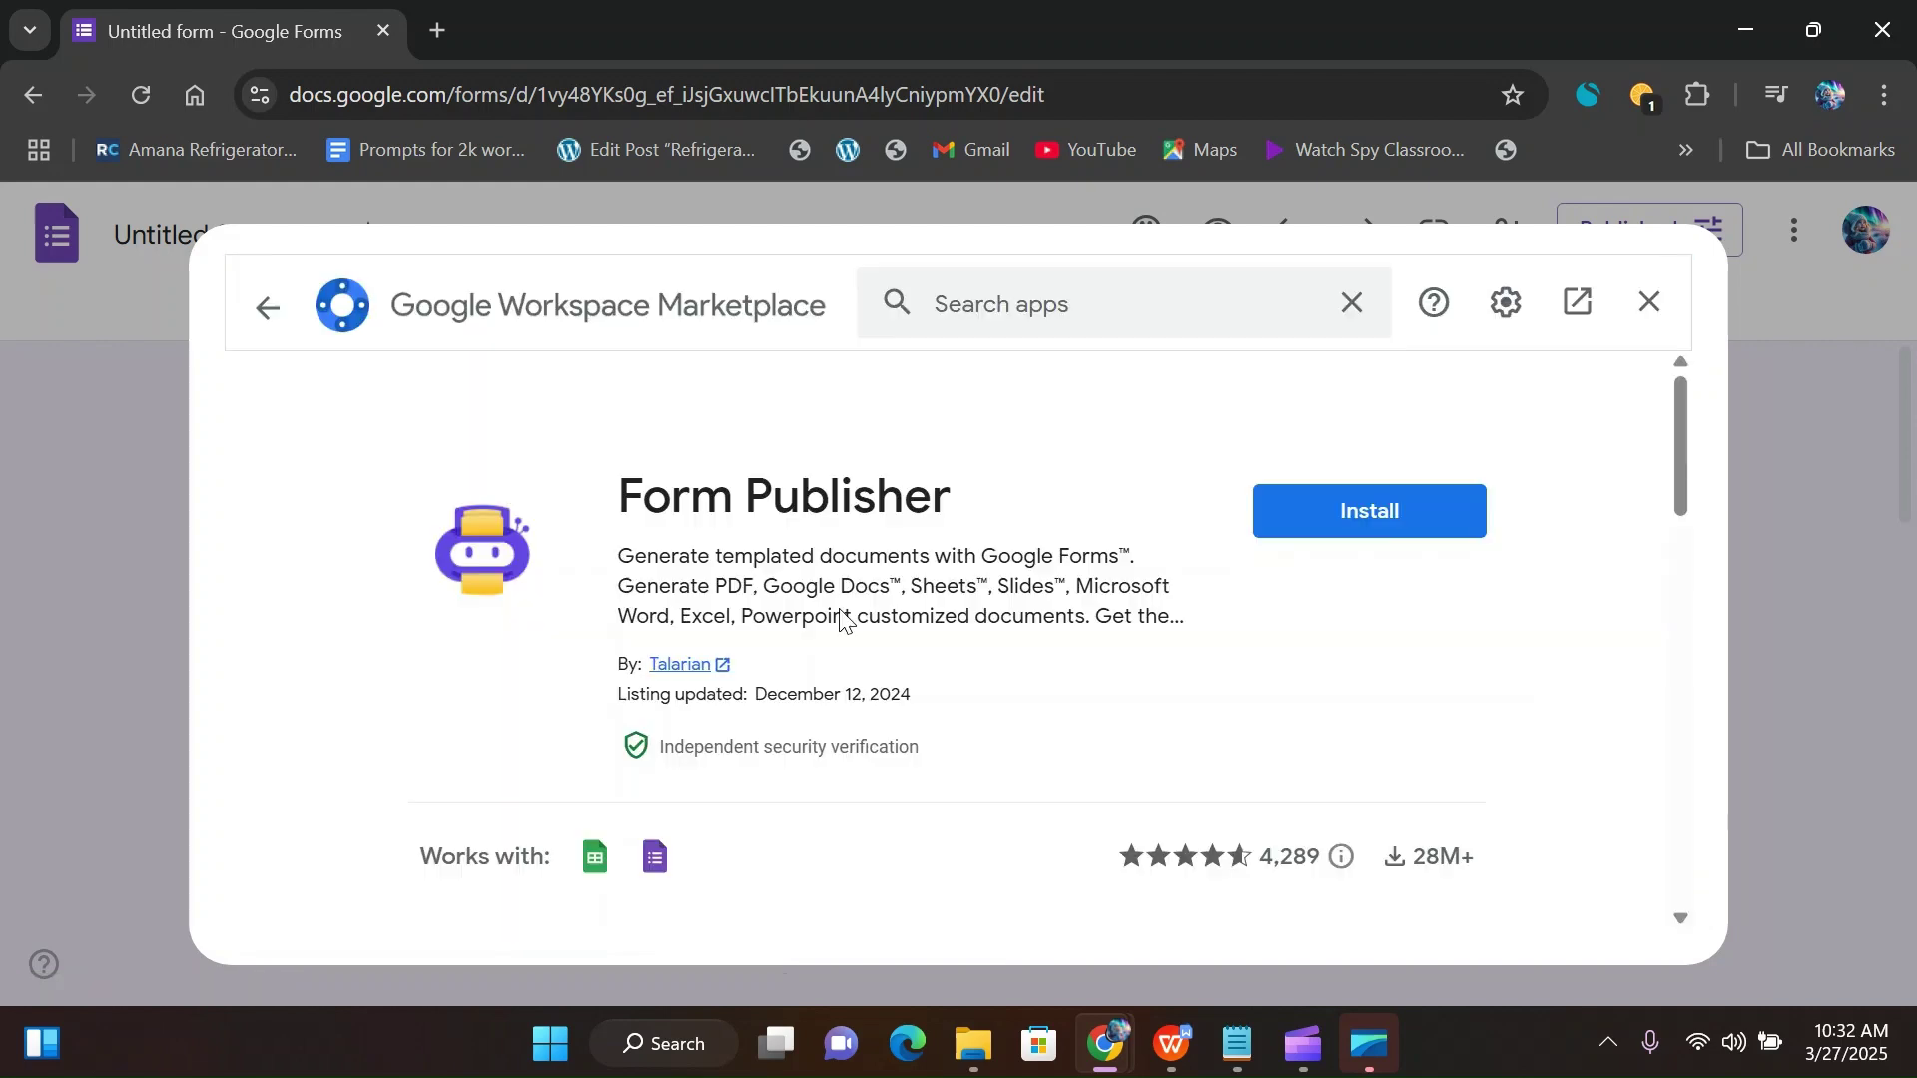
# Step: Install Form Publisher, choosing your account, continuing and allowing the requested access
pyautogui.click(1361, 514)
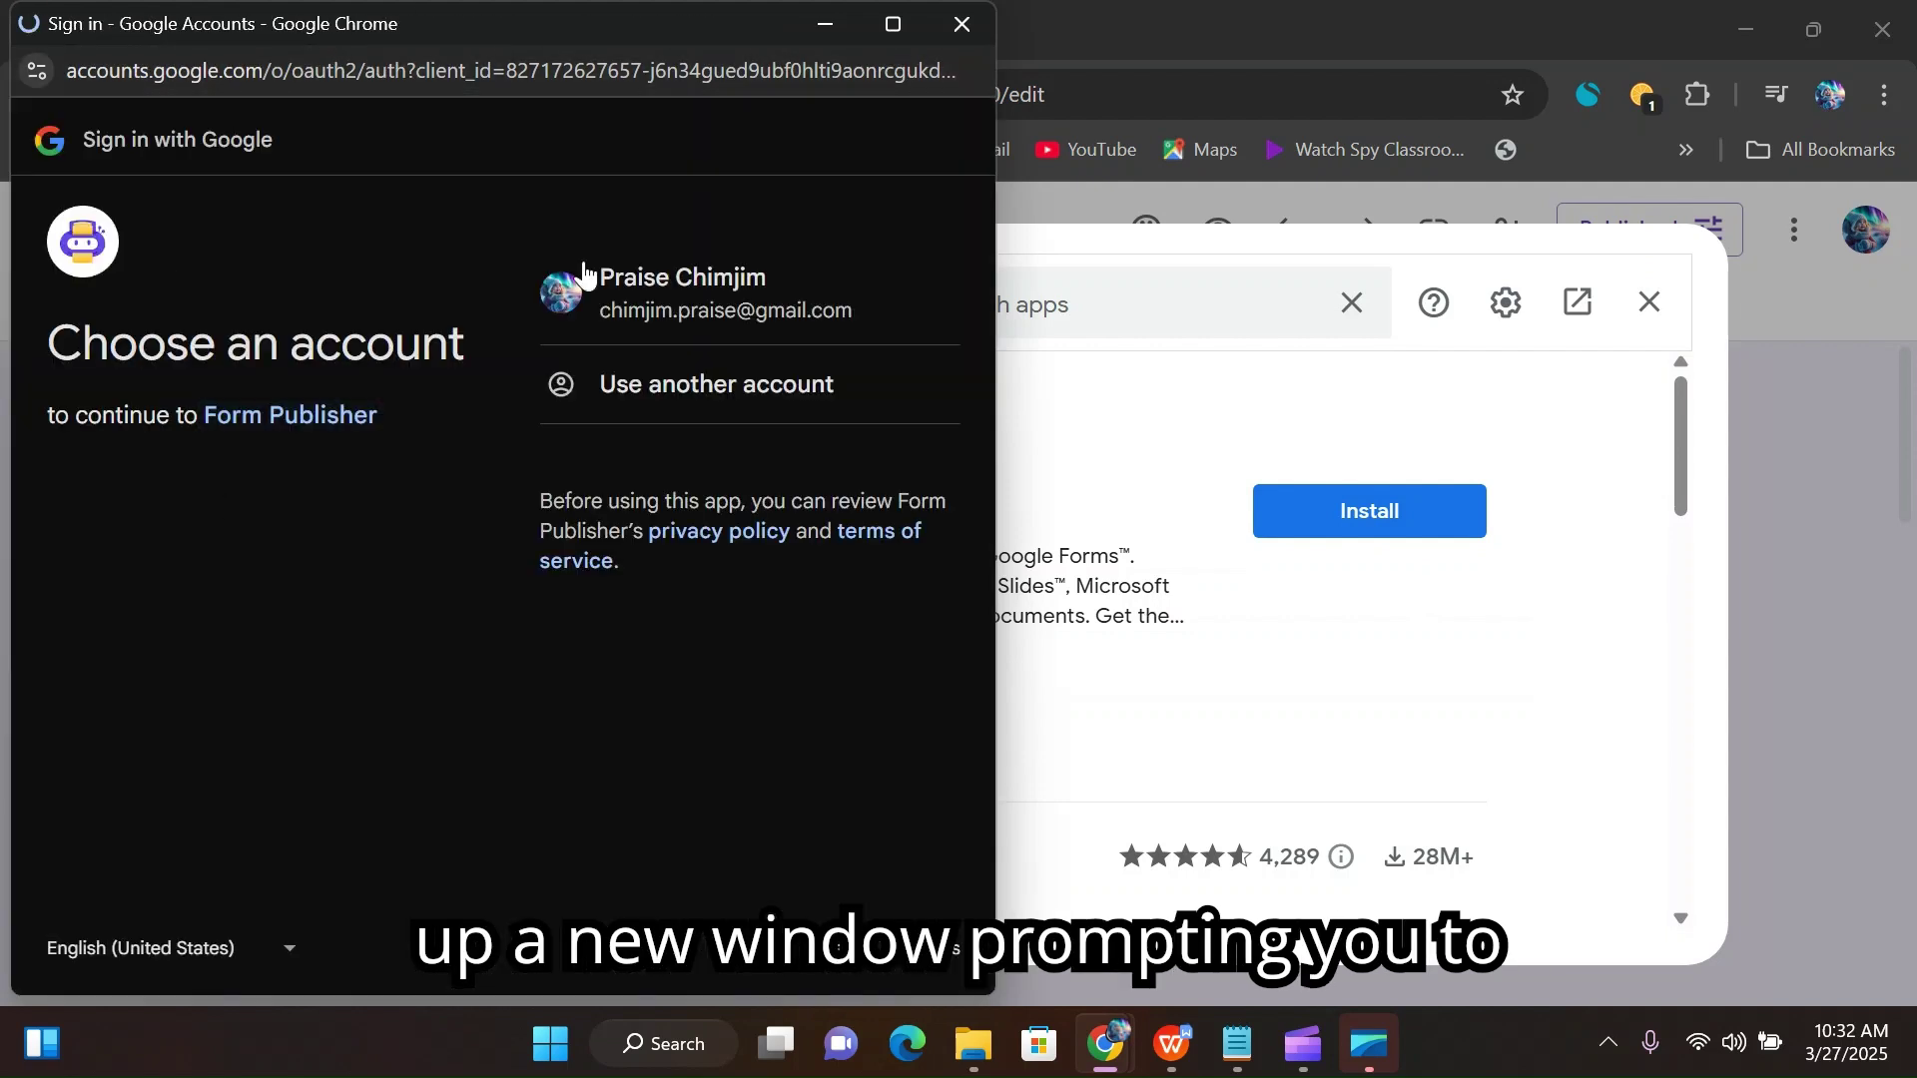
pyautogui.click(660, 276)
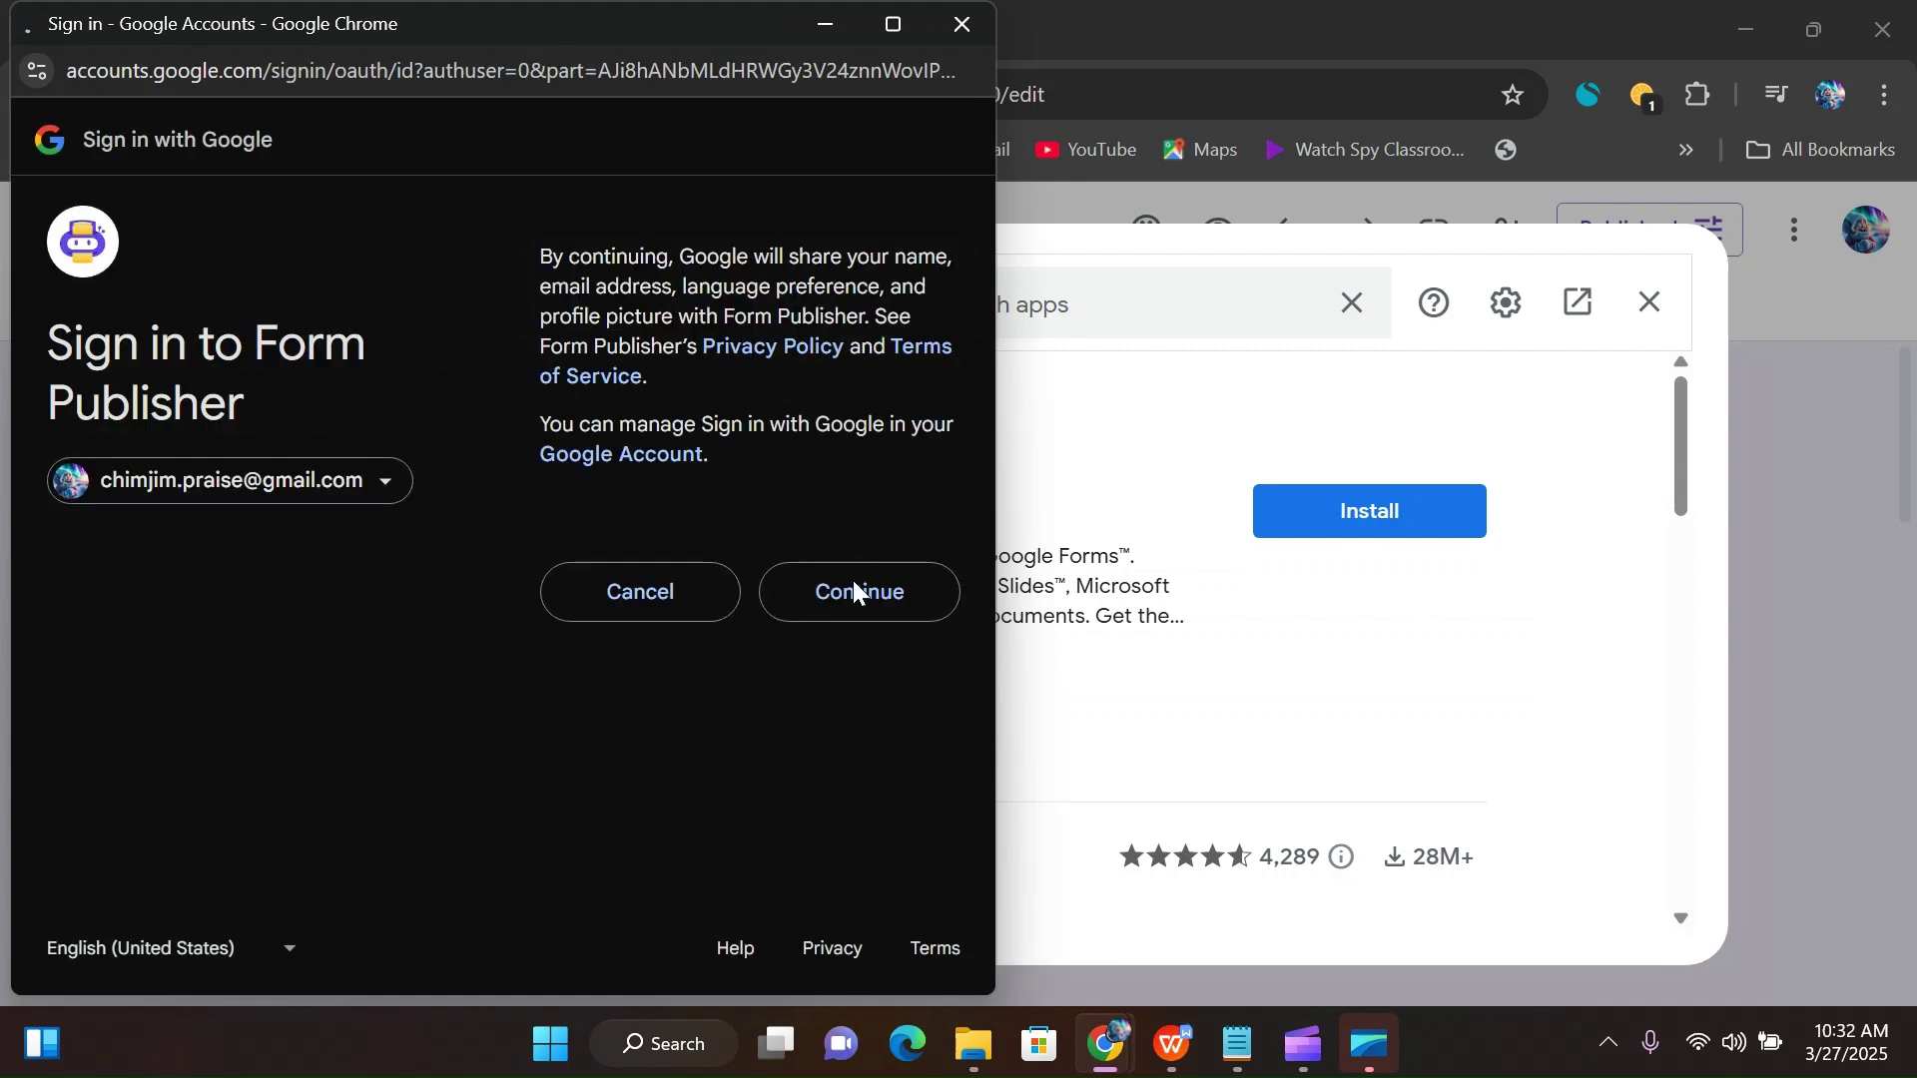
pyautogui.click(849, 607)
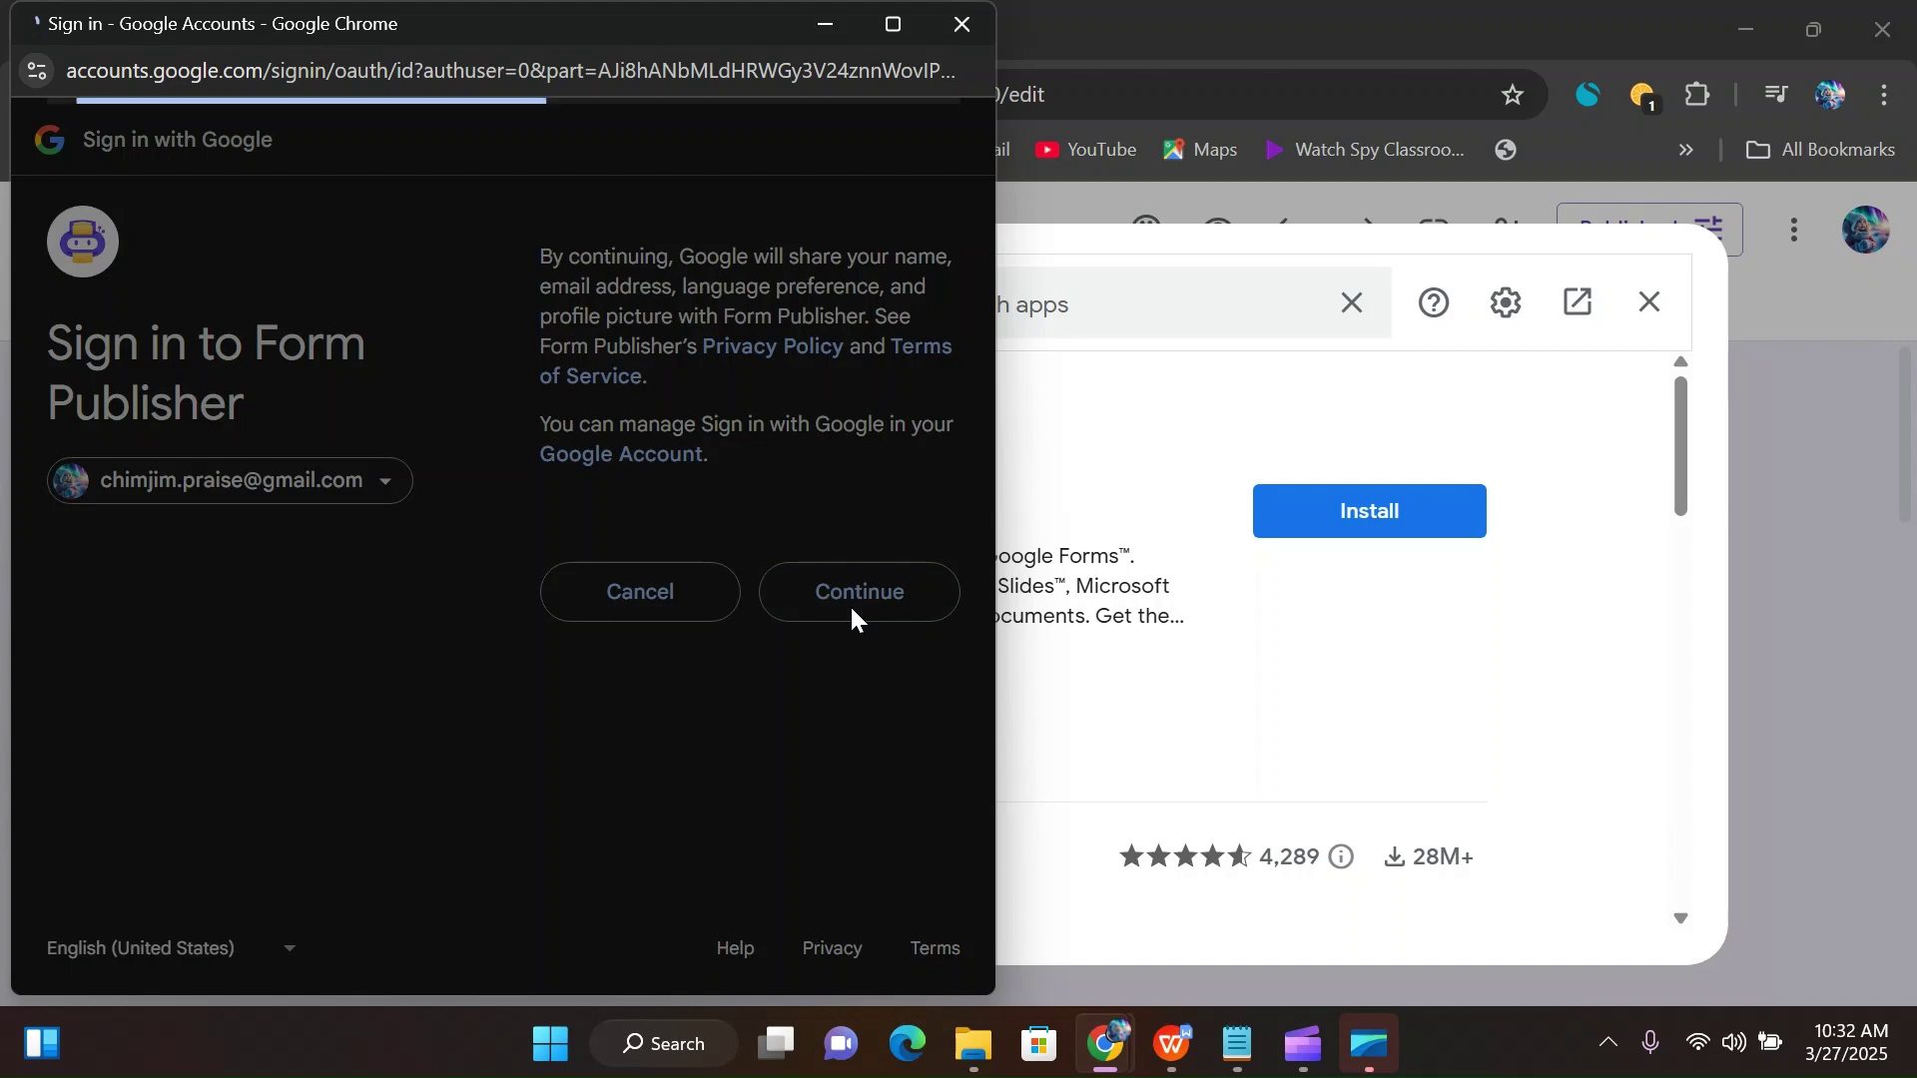
pyautogui.scroll(-2, 142, 376)
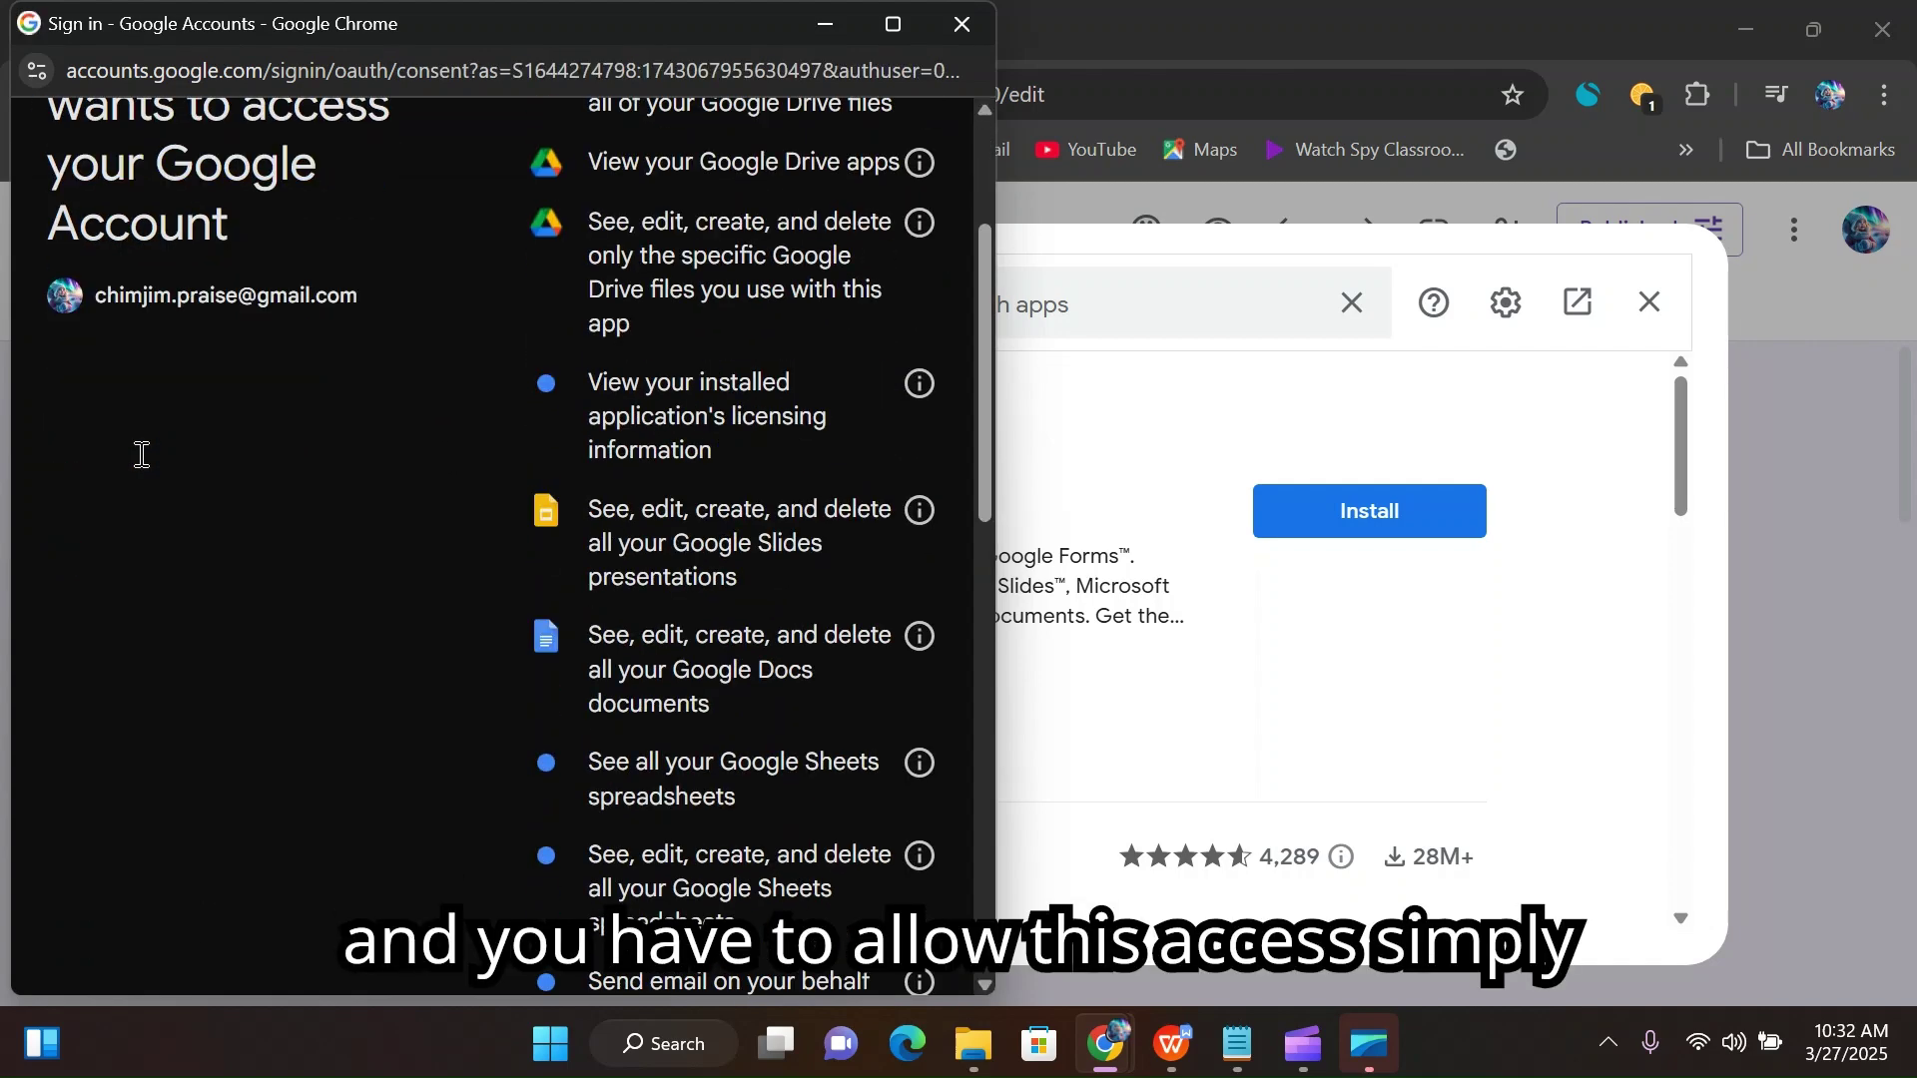
pyautogui.scroll(-3, 142, 449)
pyautogui.scroll(-5, 171, 504)
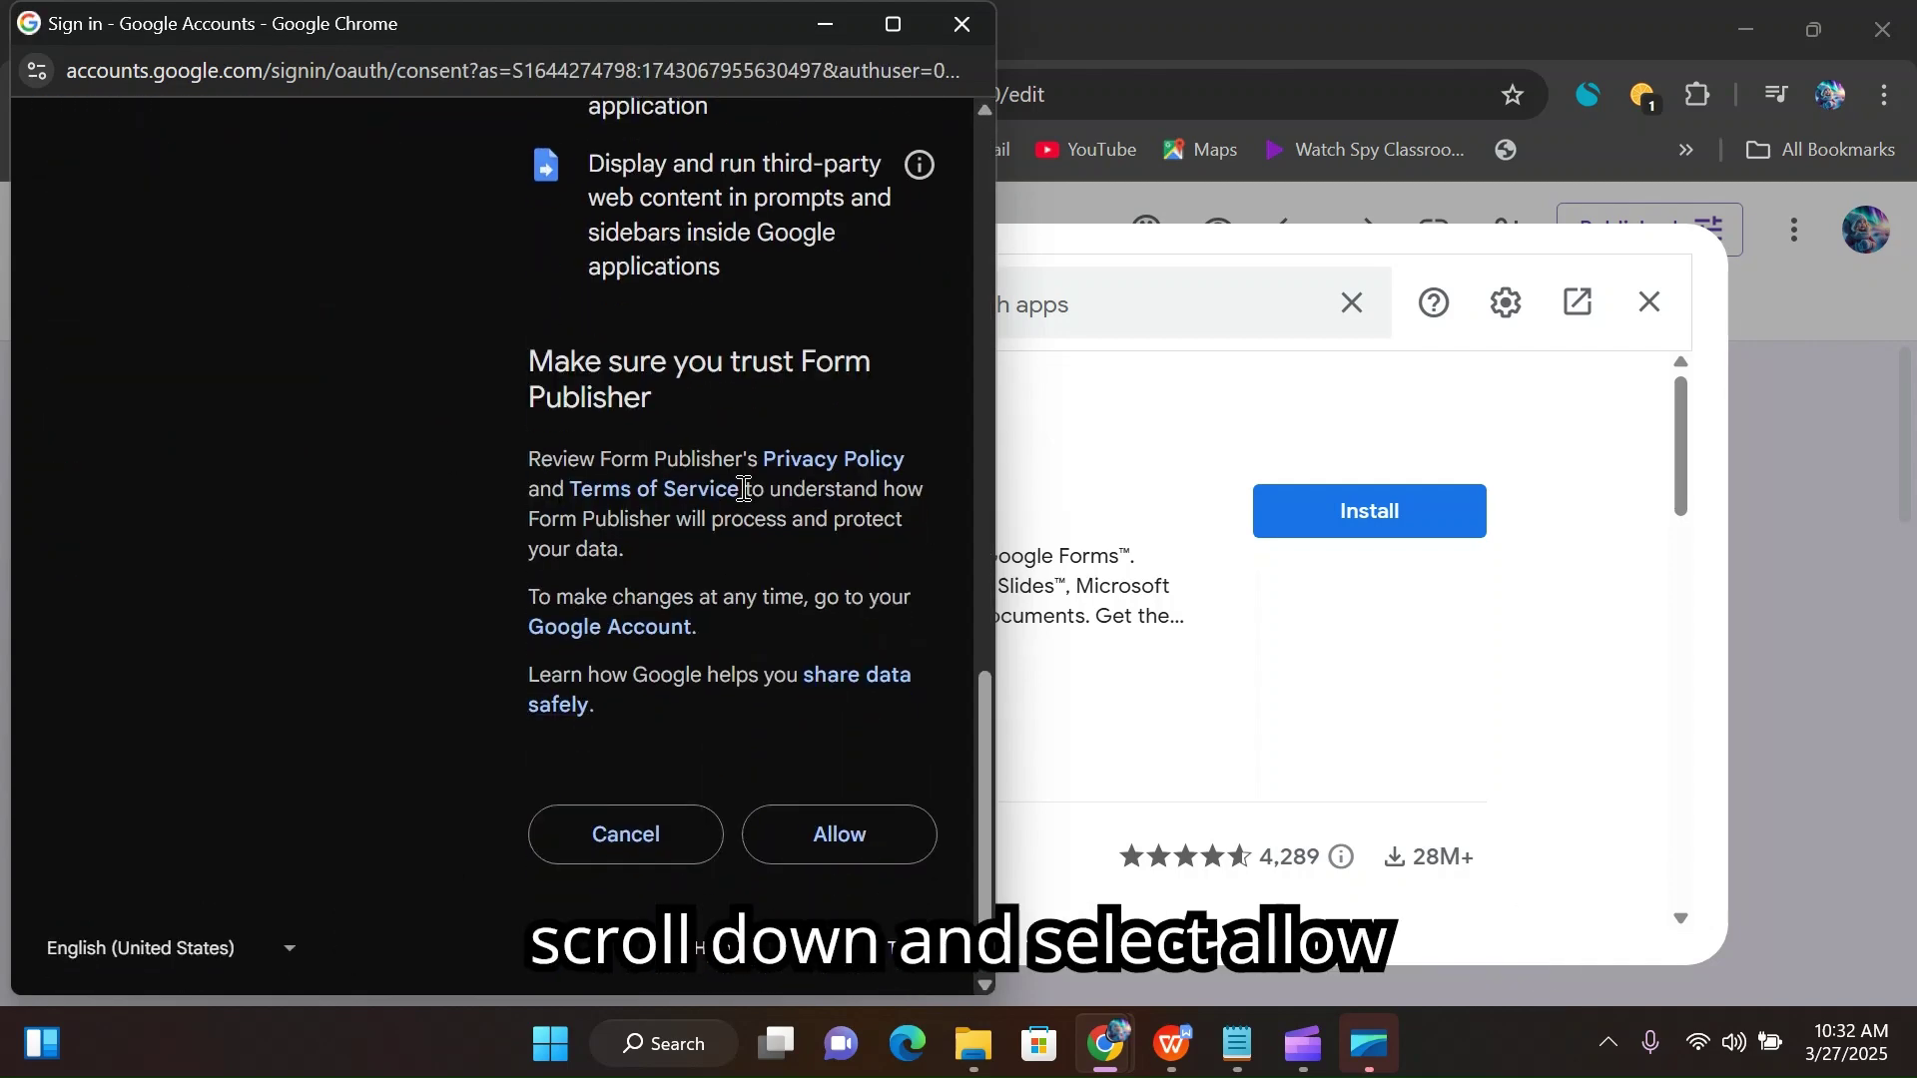
pyautogui.click(849, 834)
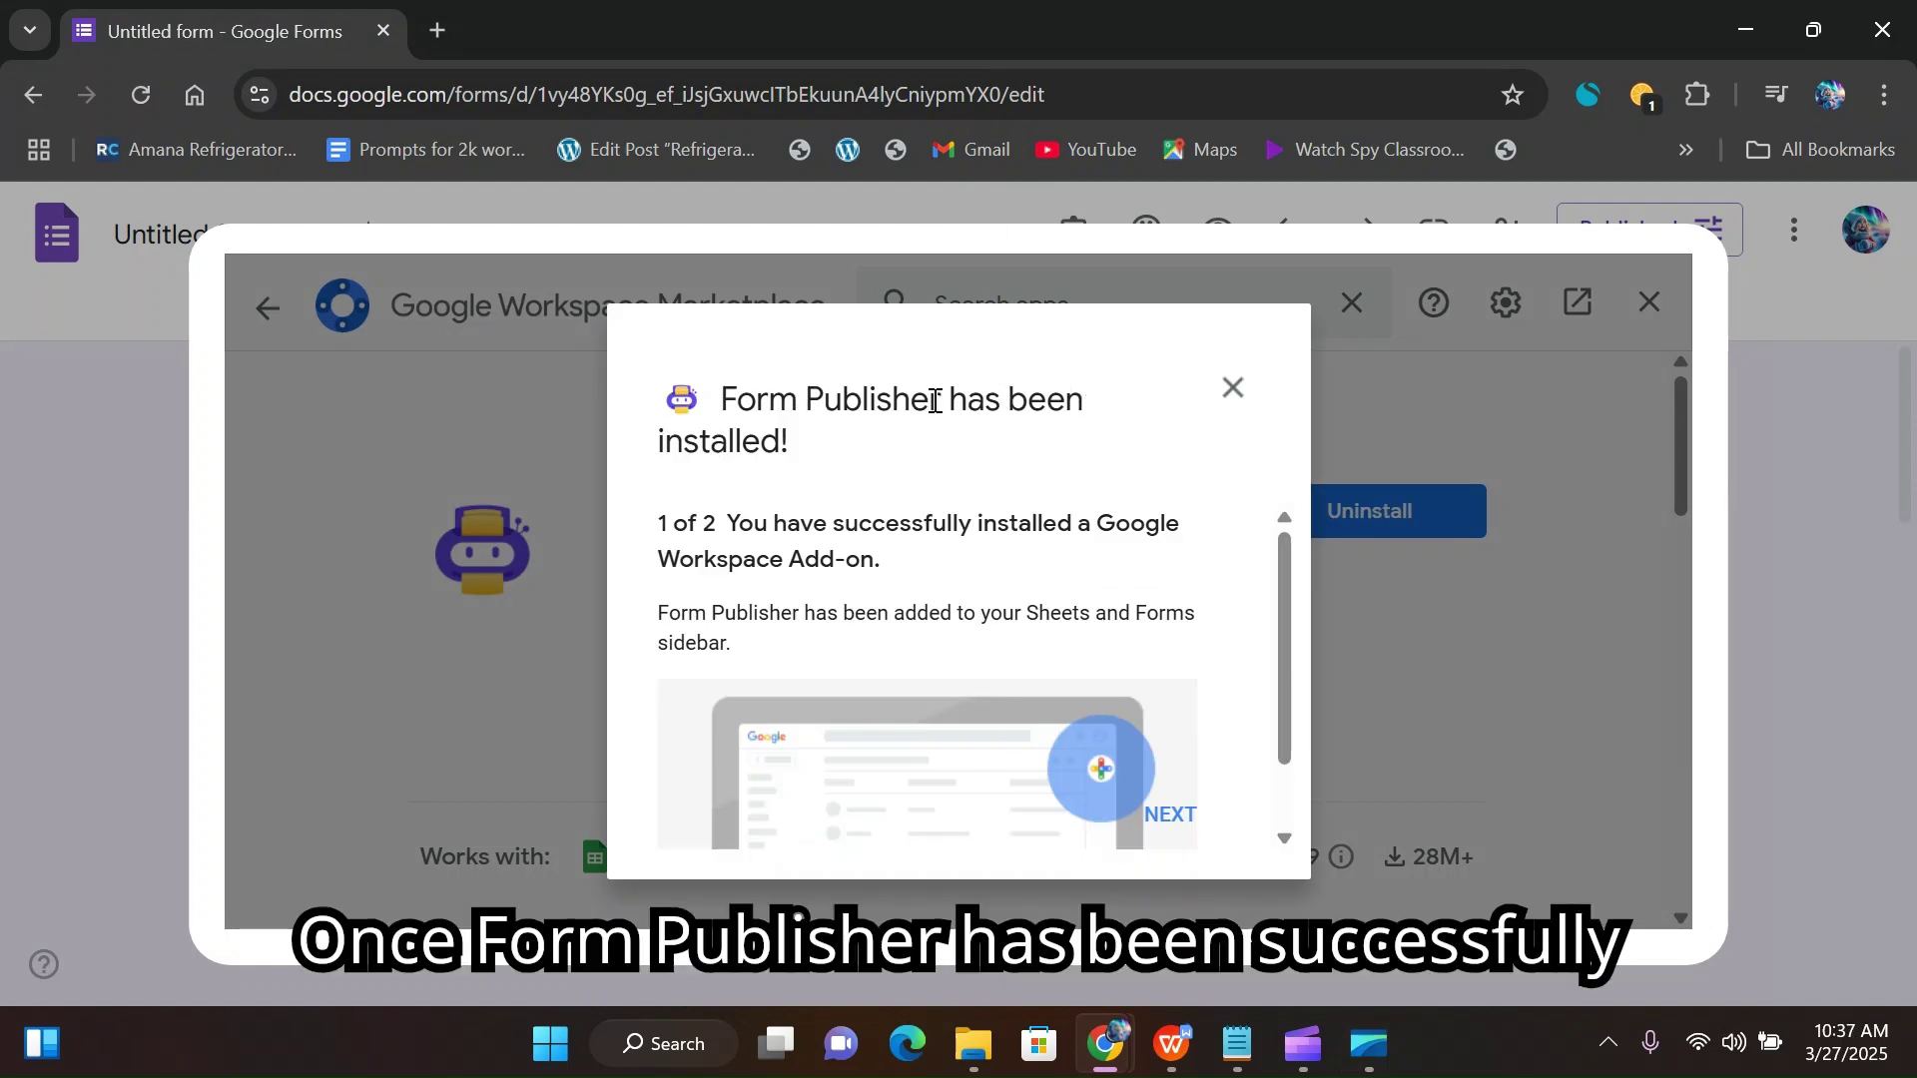
# Step: Dismiss the install confirmation and launch Form Publisher from the Add-ons menu, reopening it after closing Help
pyautogui.click(1234, 390)
pyautogui.click(1650, 304)
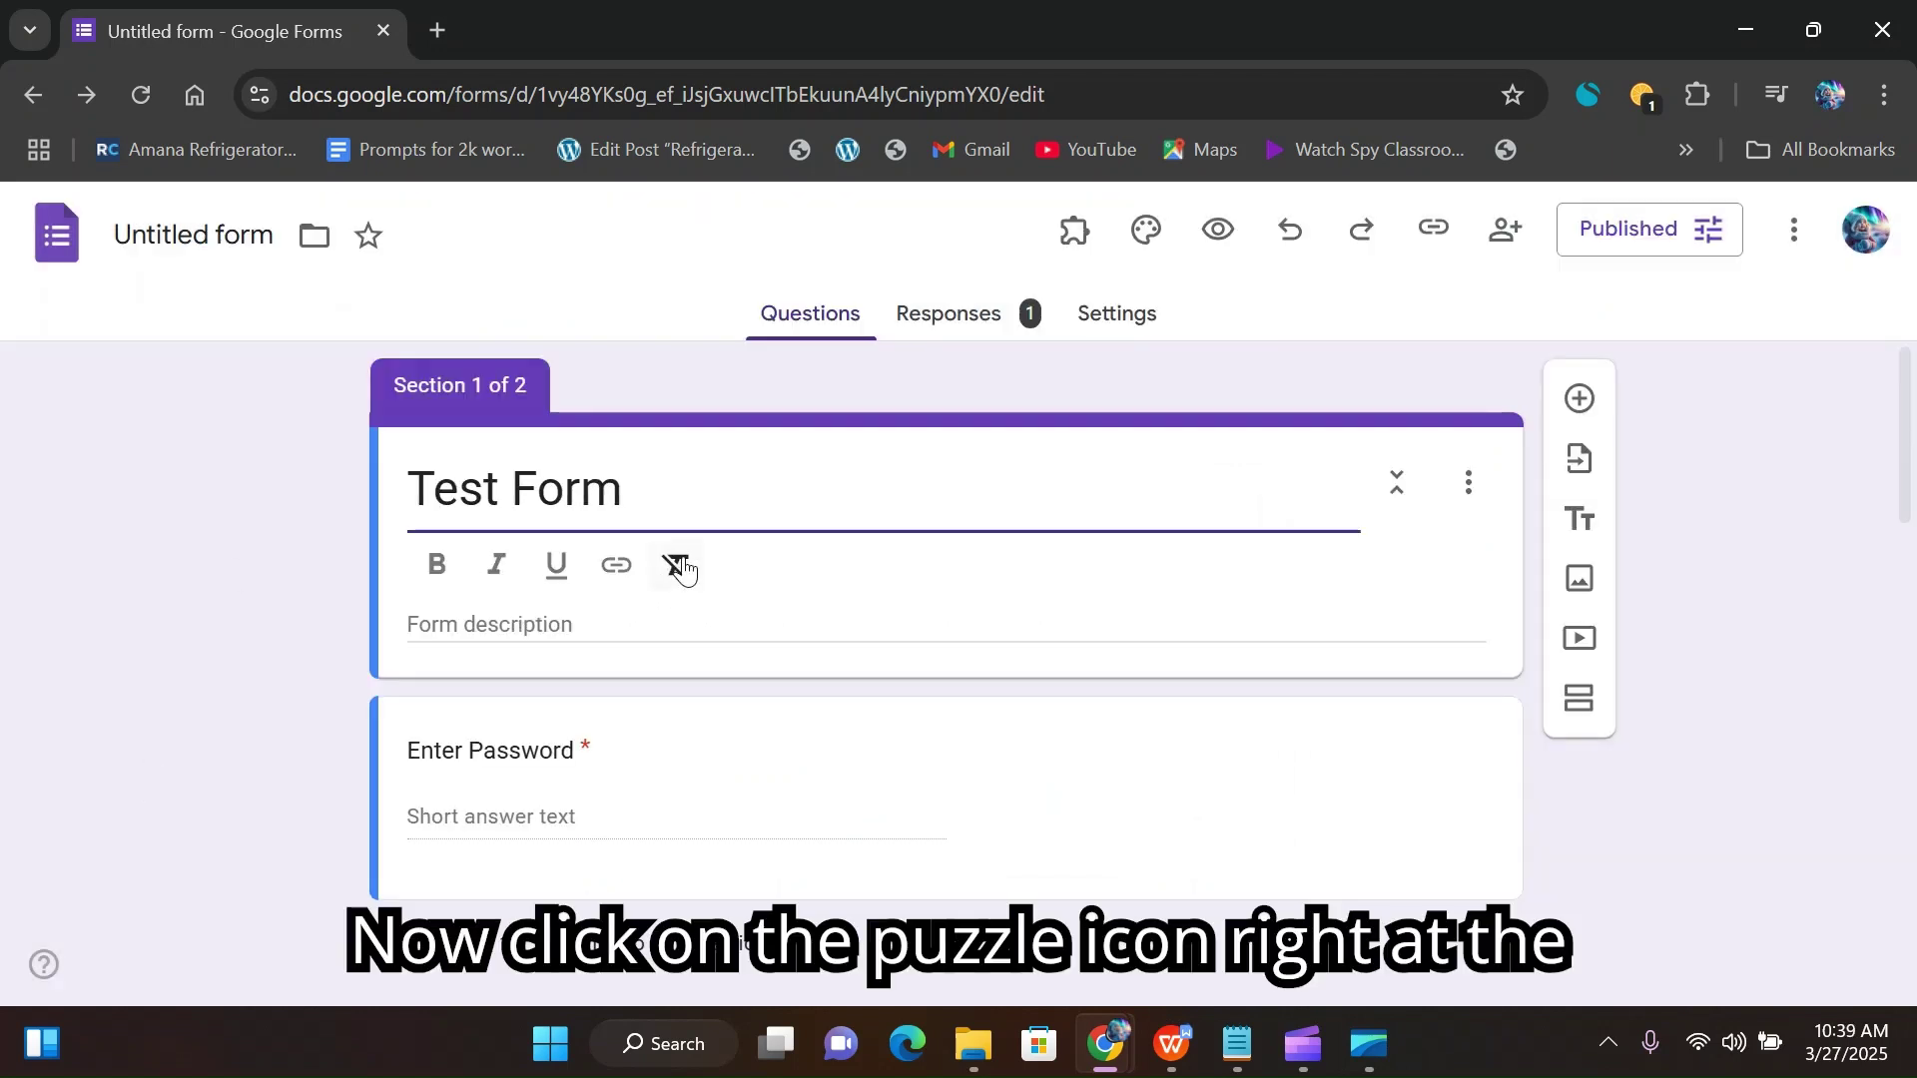
pyautogui.click(1076, 243)
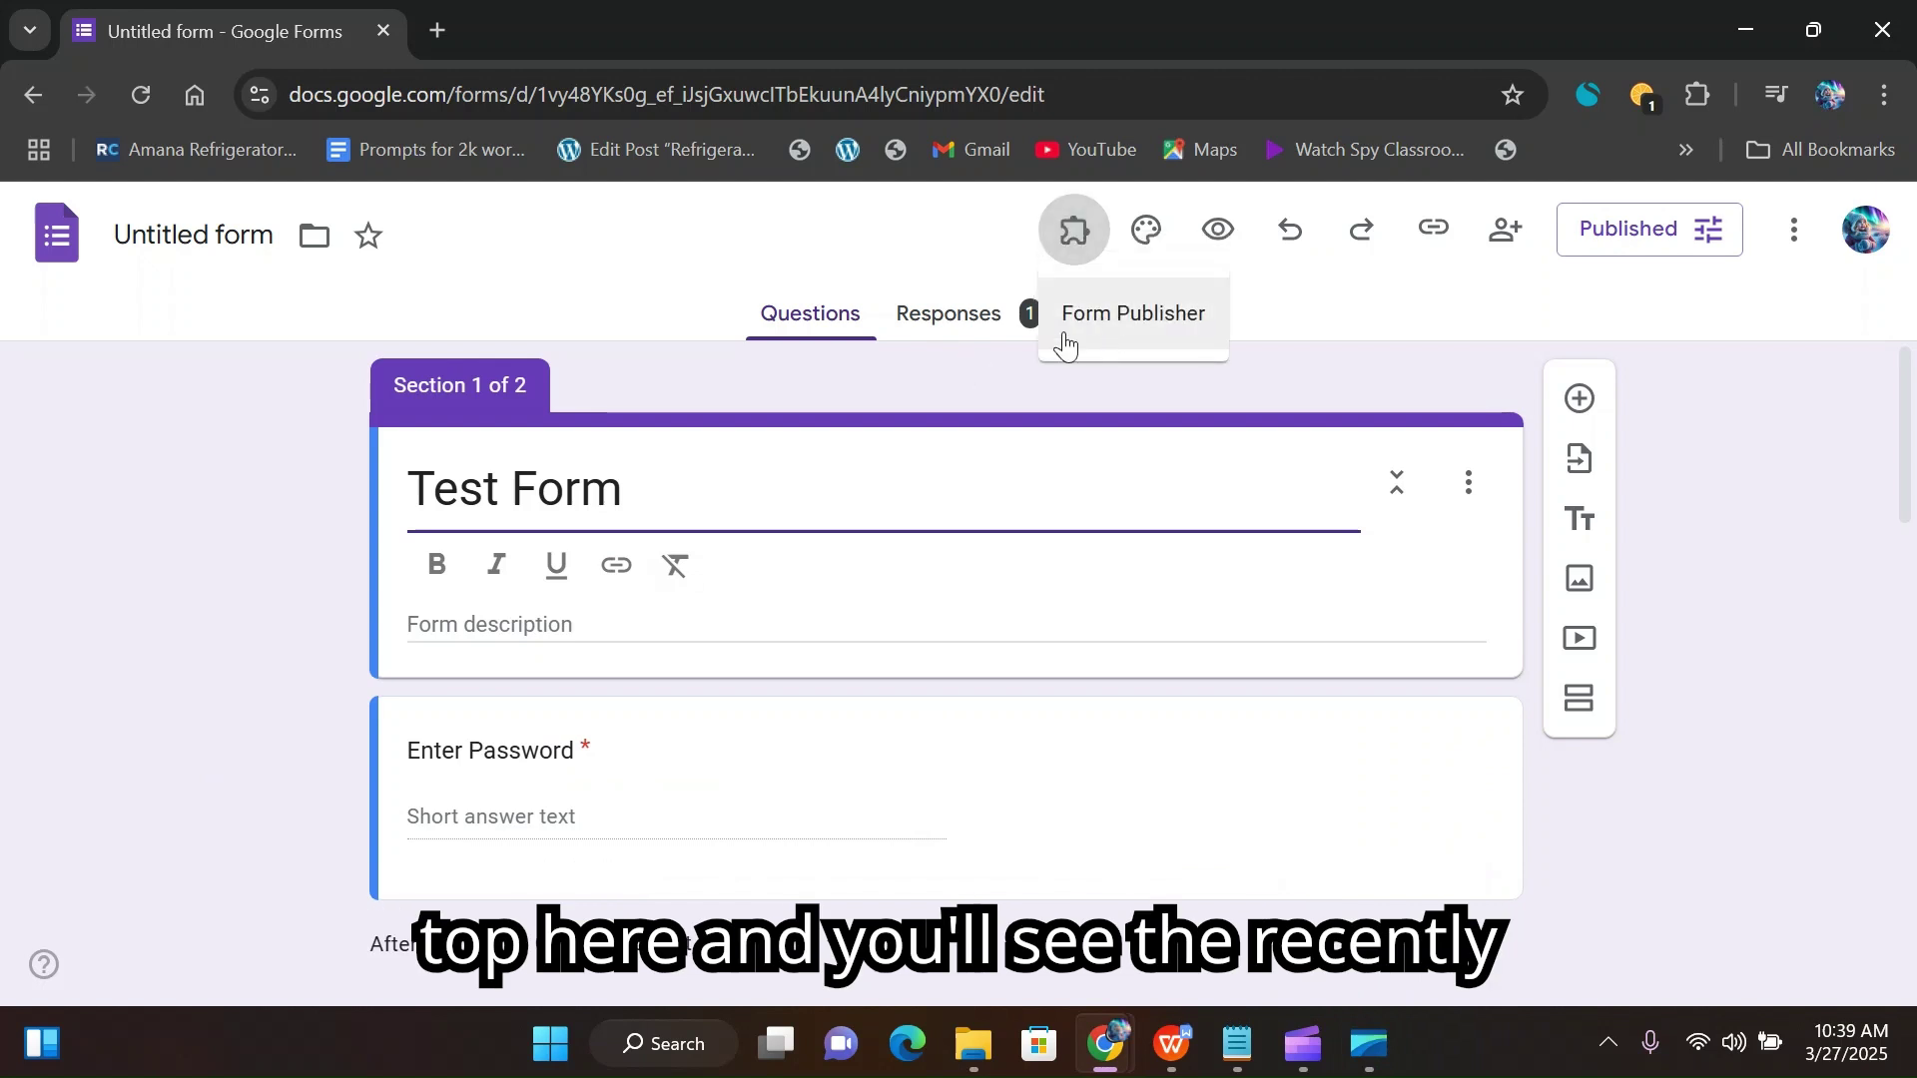
pyautogui.click(1158, 311)
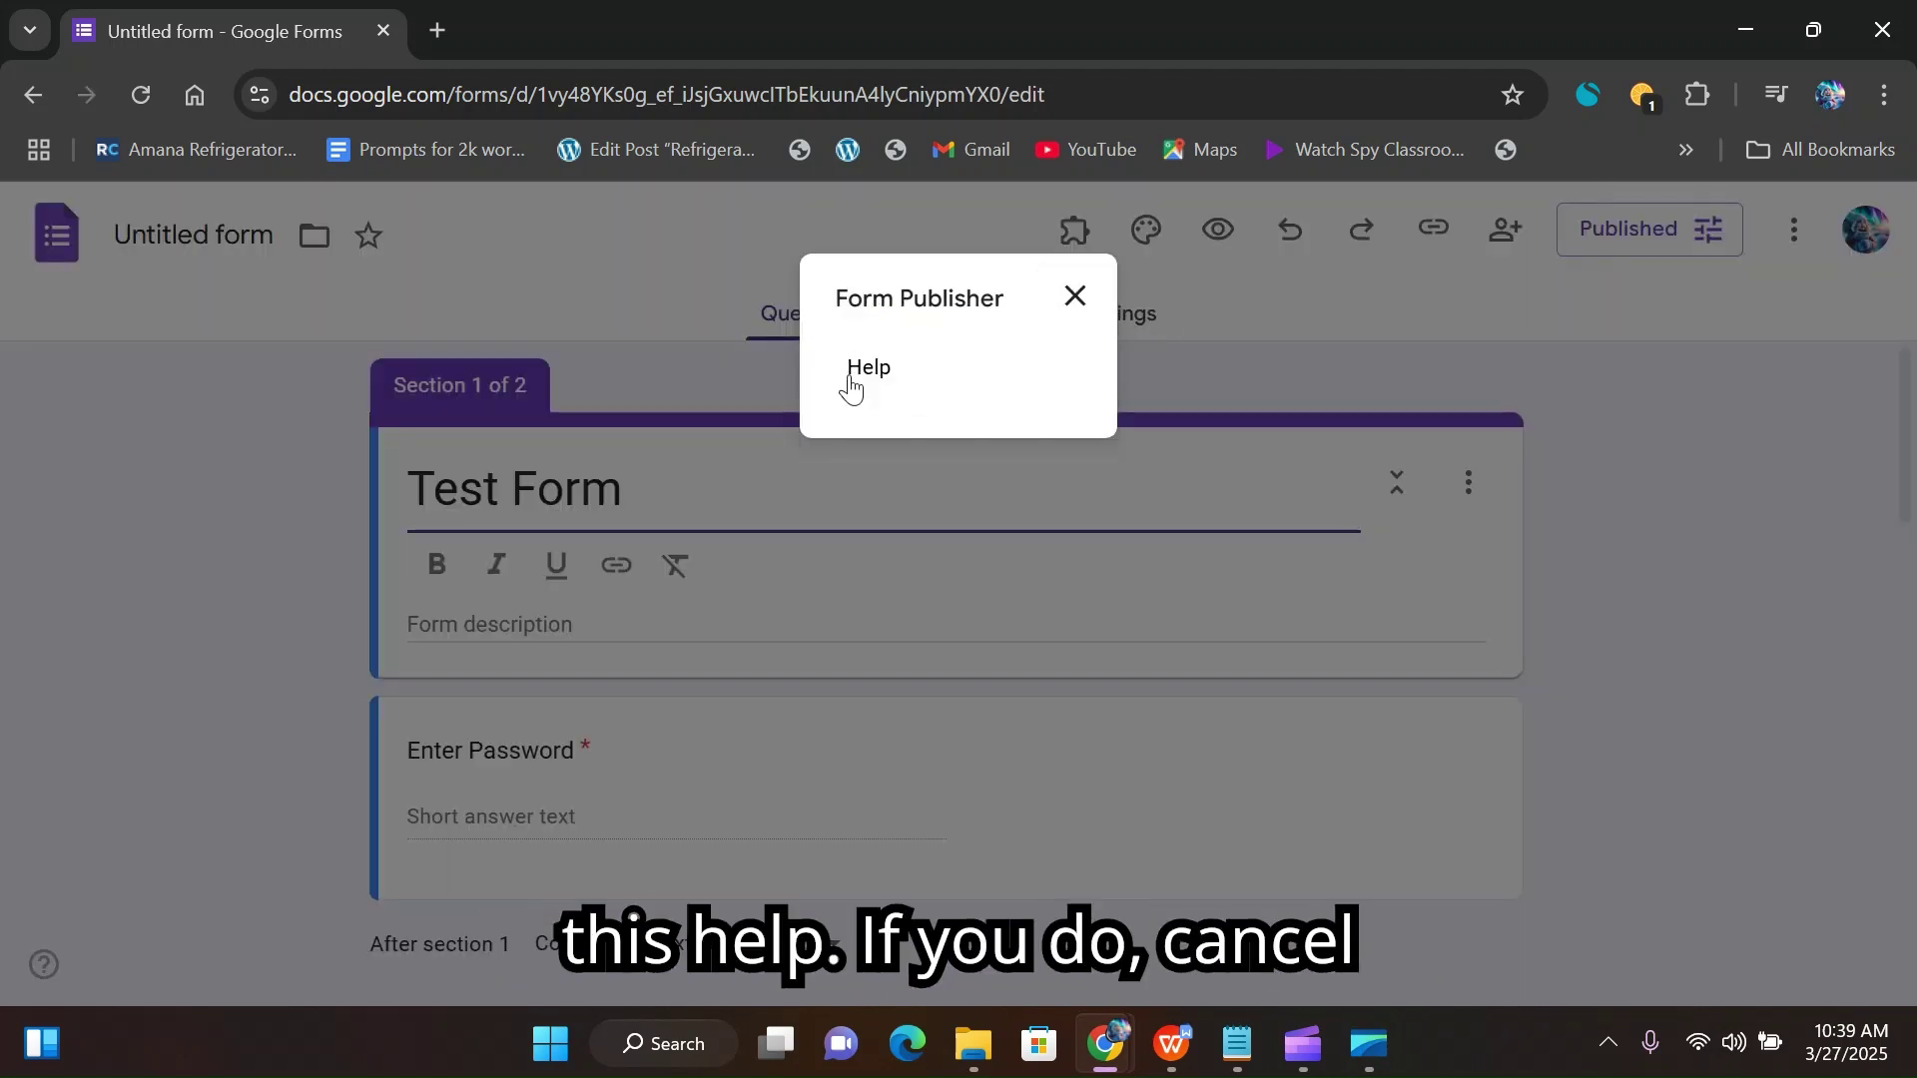
pyautogui.click(1075, 296)
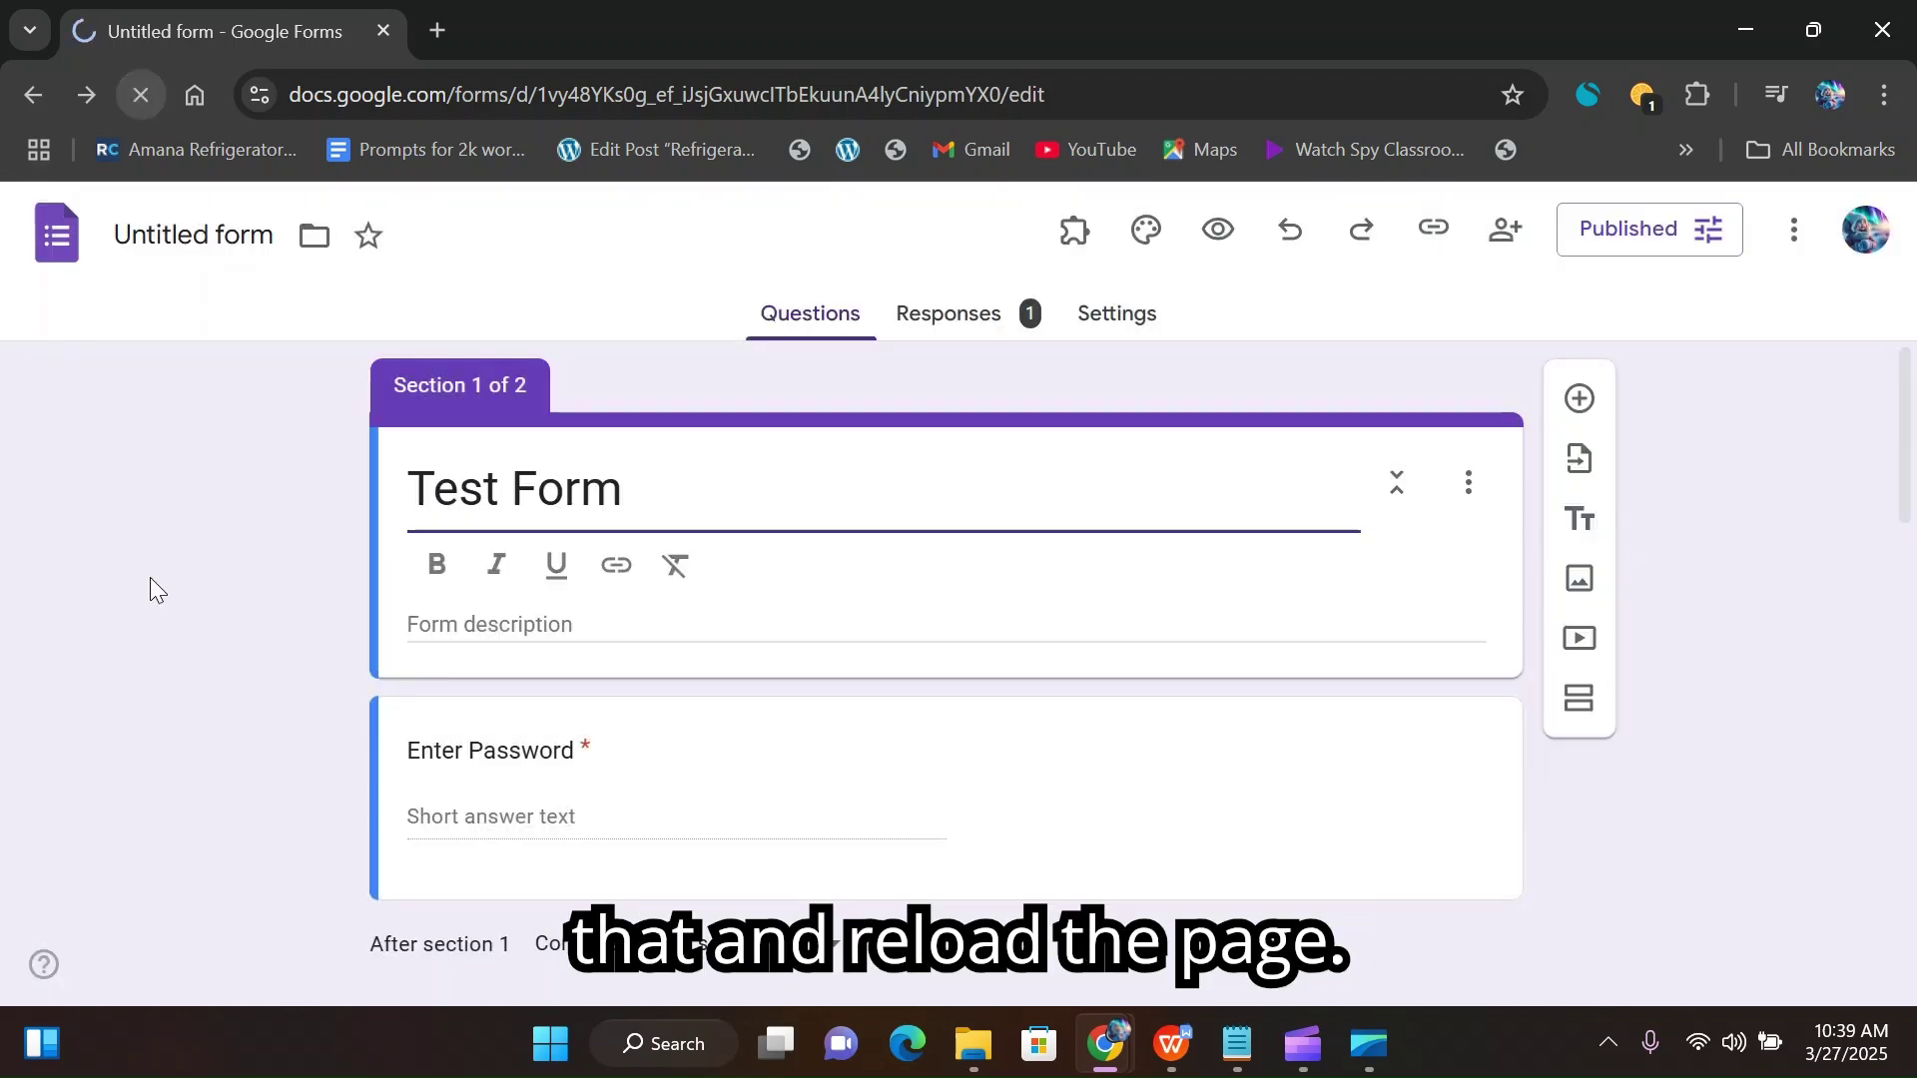
pyautogui.click(1081, 246)
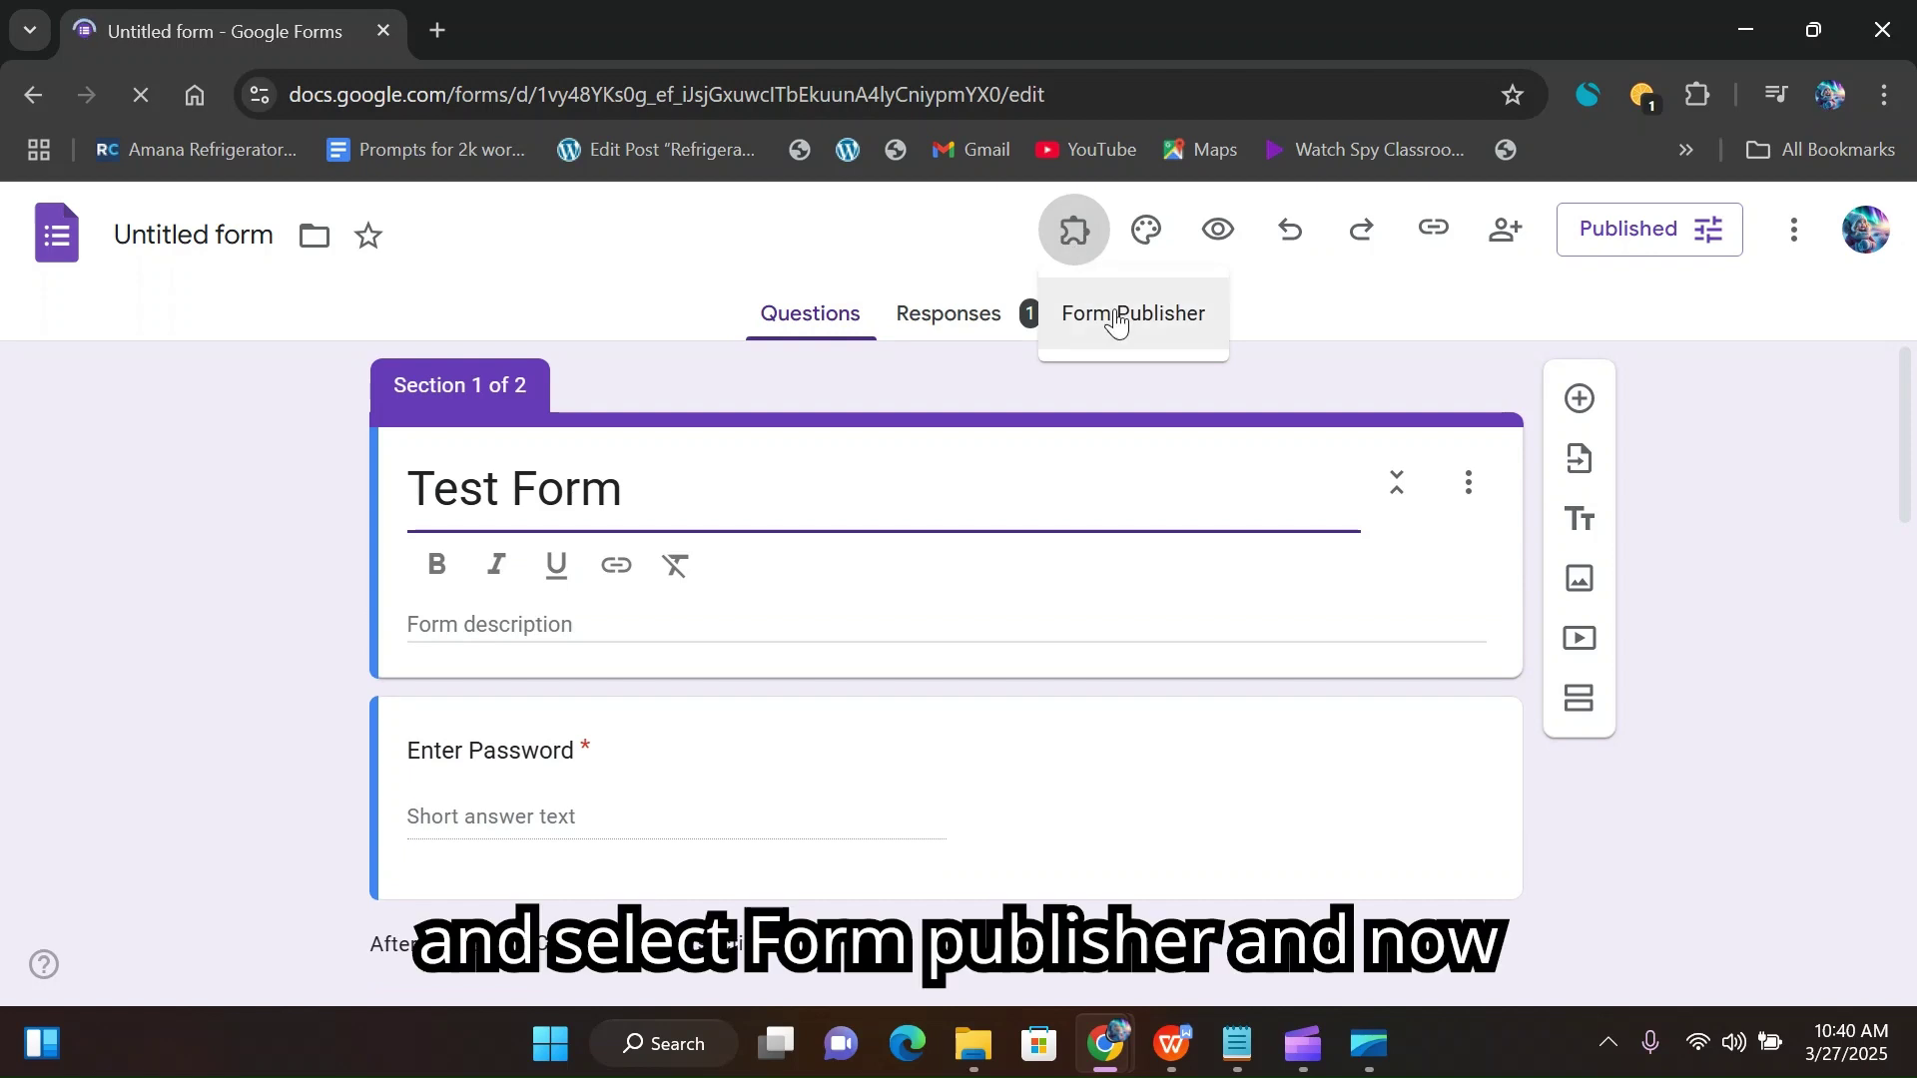
pyautogui.click(1115, 323)
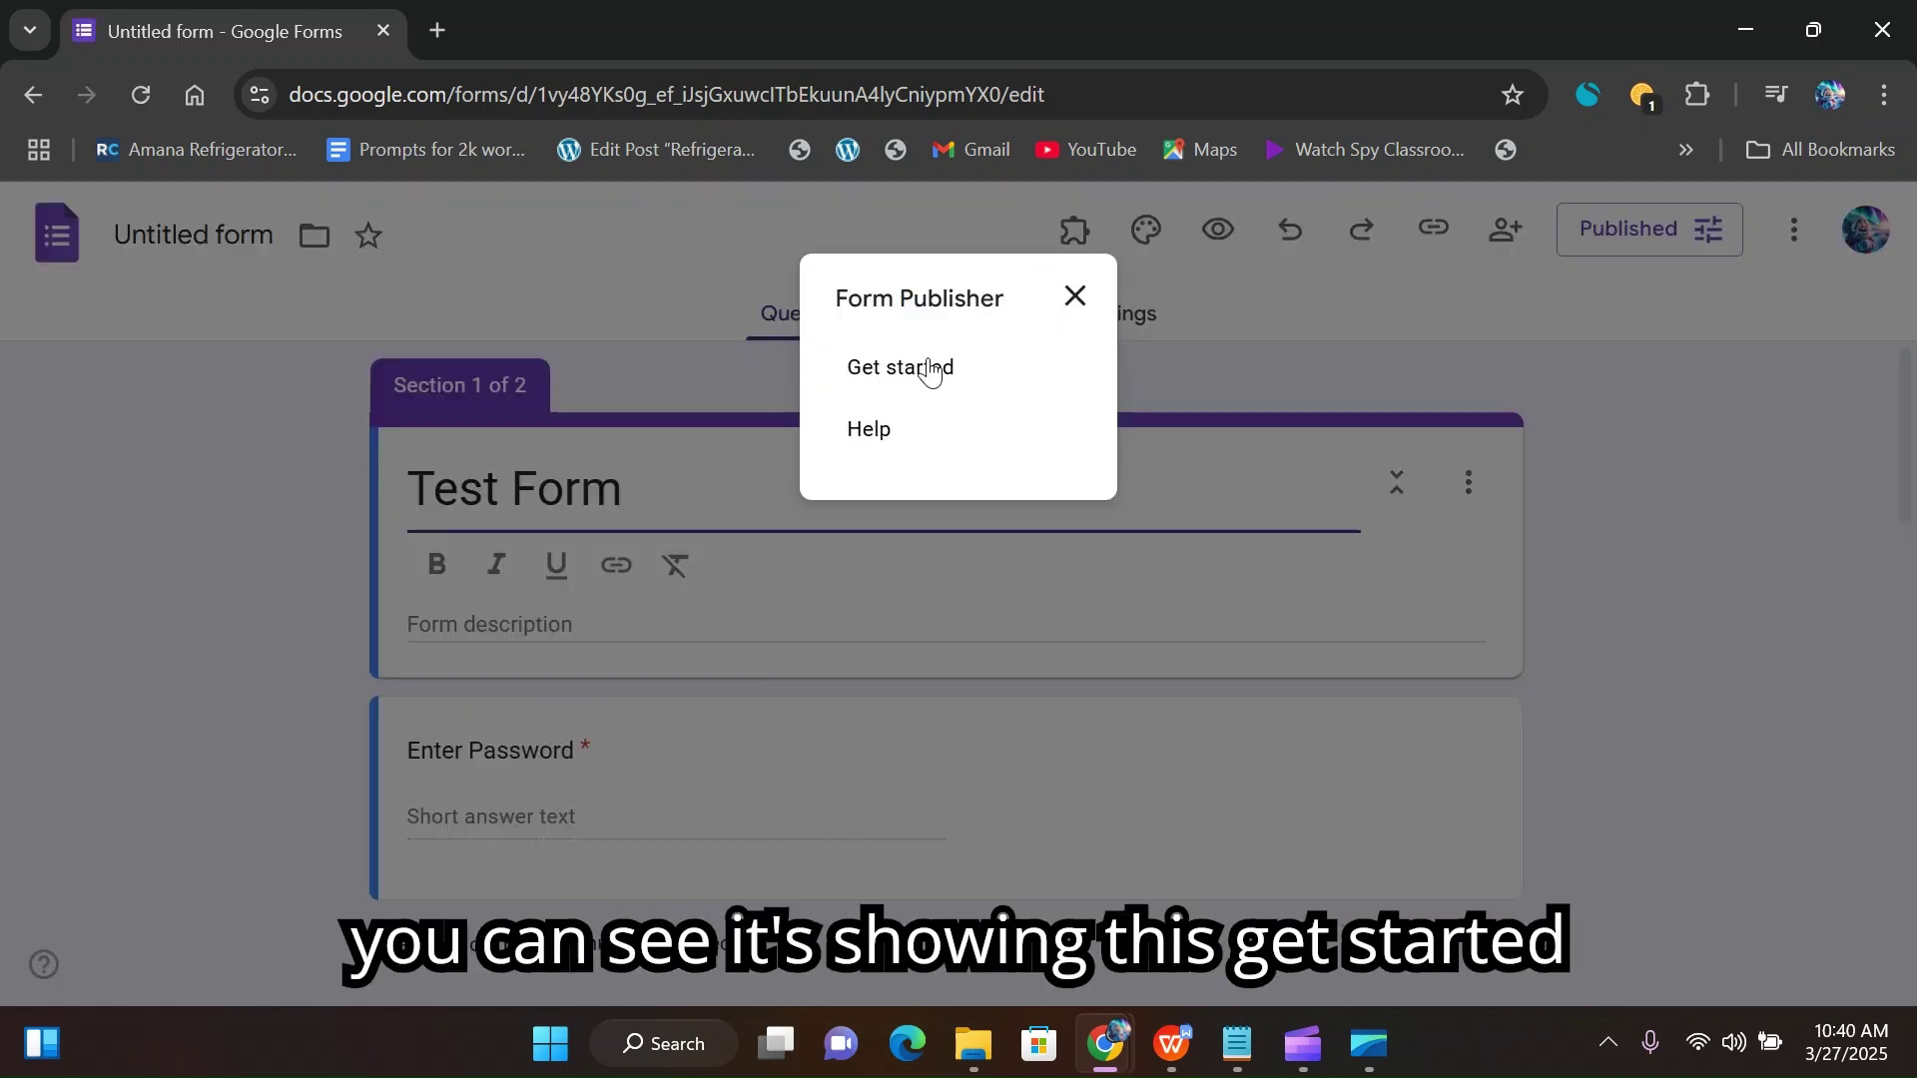
# Step: Set up Form Publisher without the demo, choosing 'No. Make one for me' and a Google Docs template
pyautogui.click(910, 375)
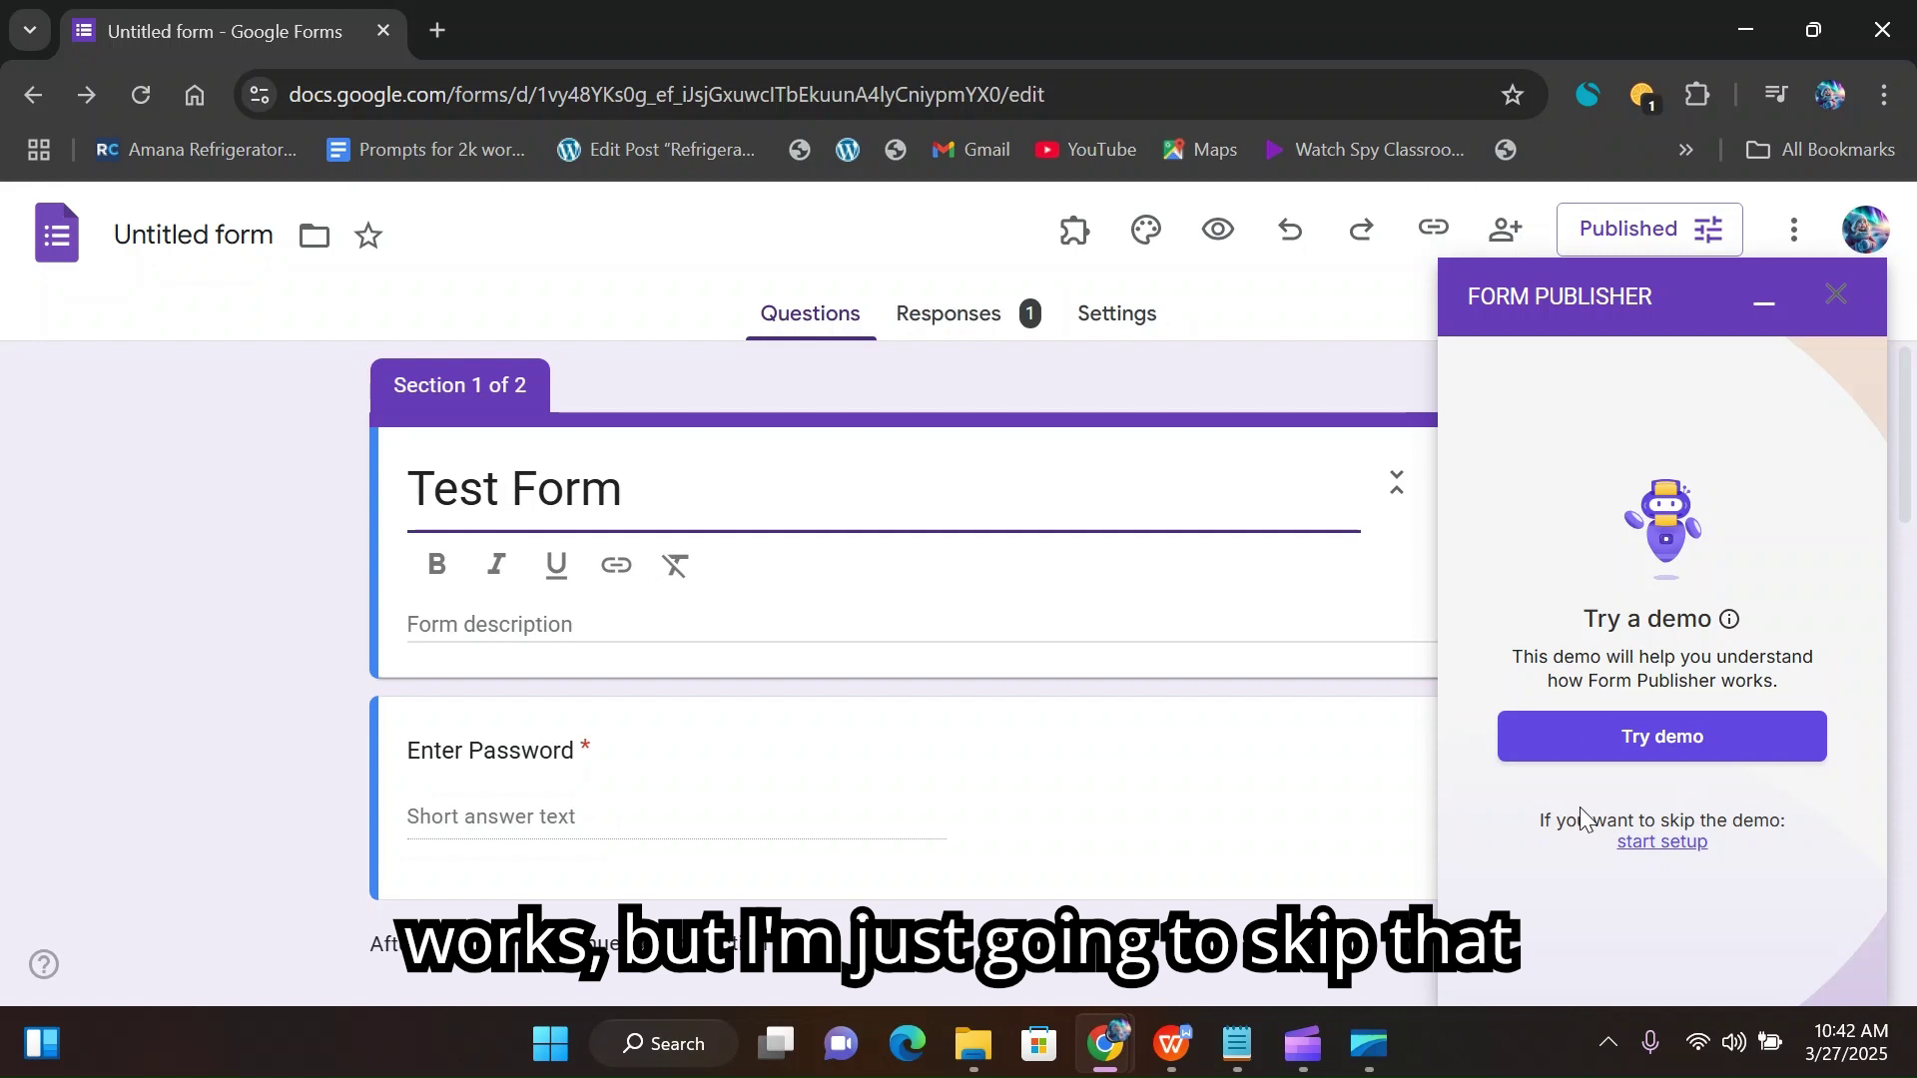
pyautogui.click(1647, 844)
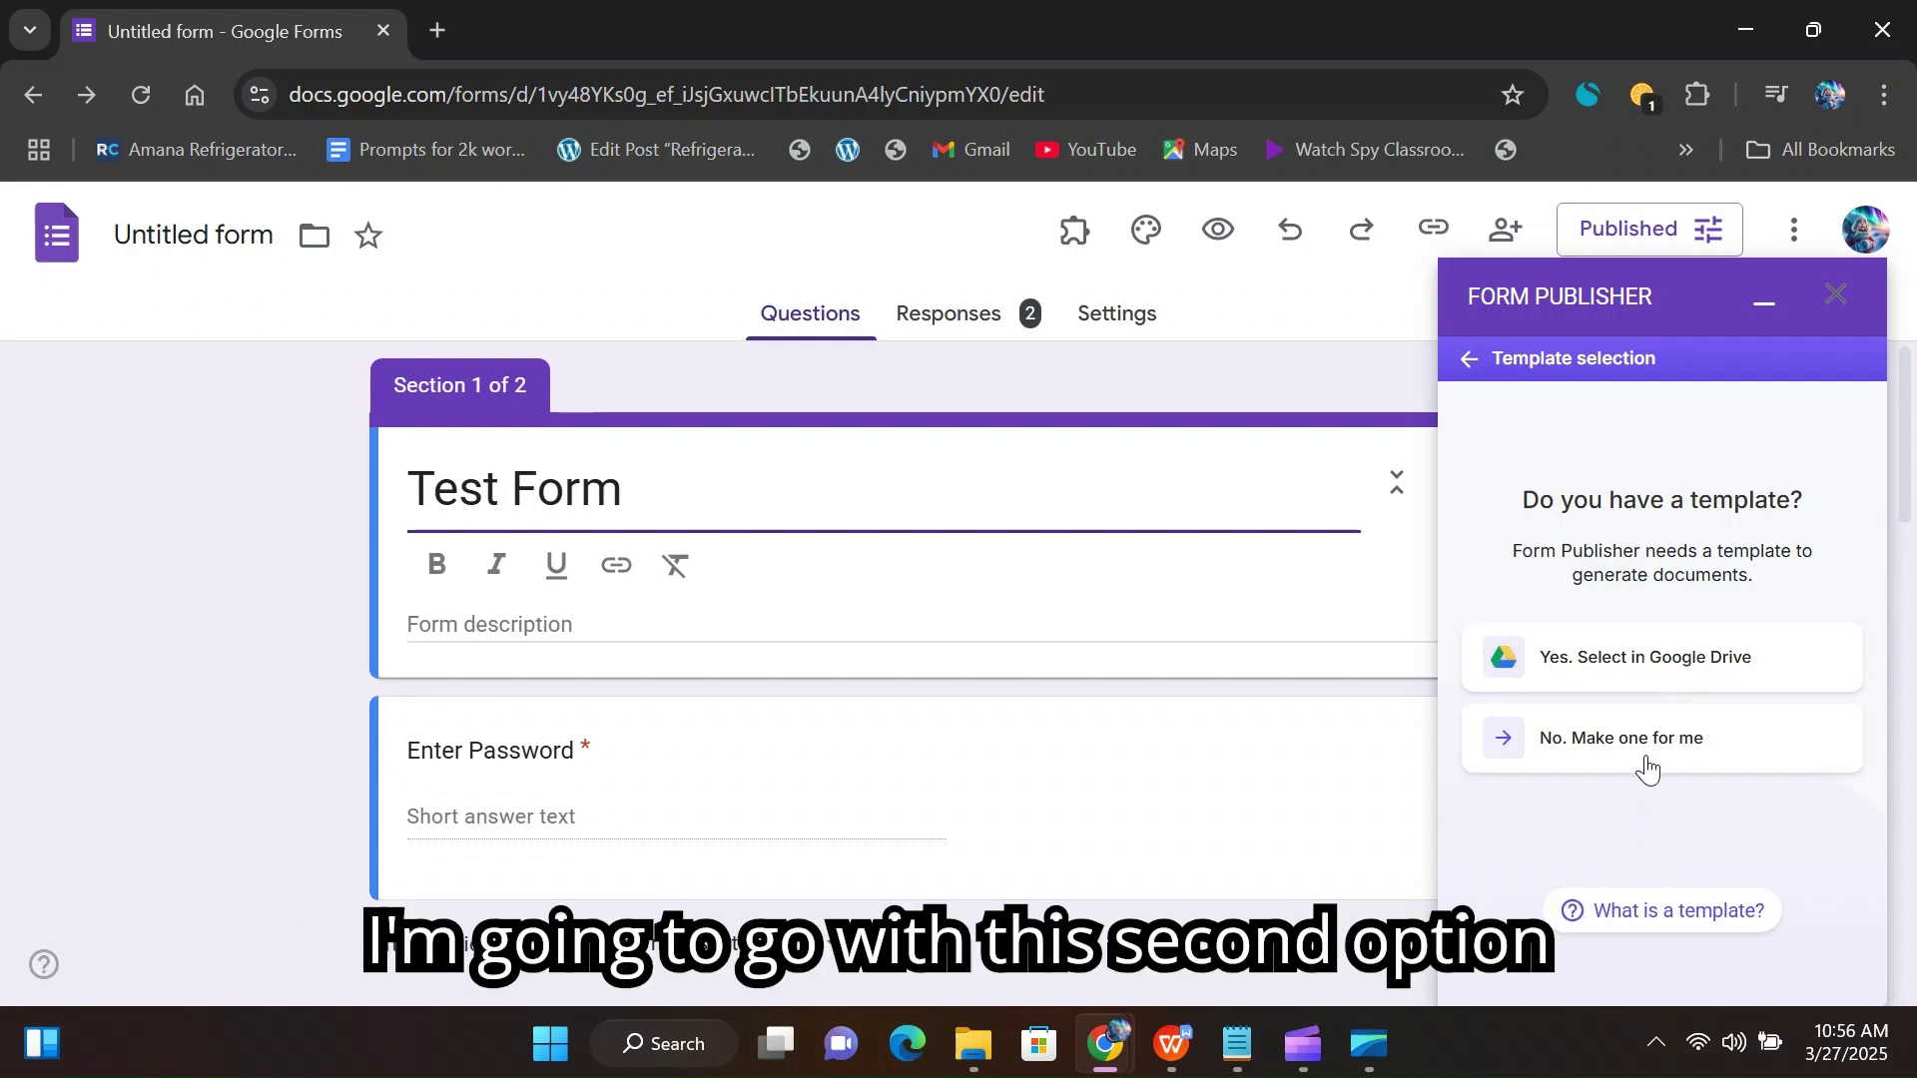
pyautogui.click(1645, 761)
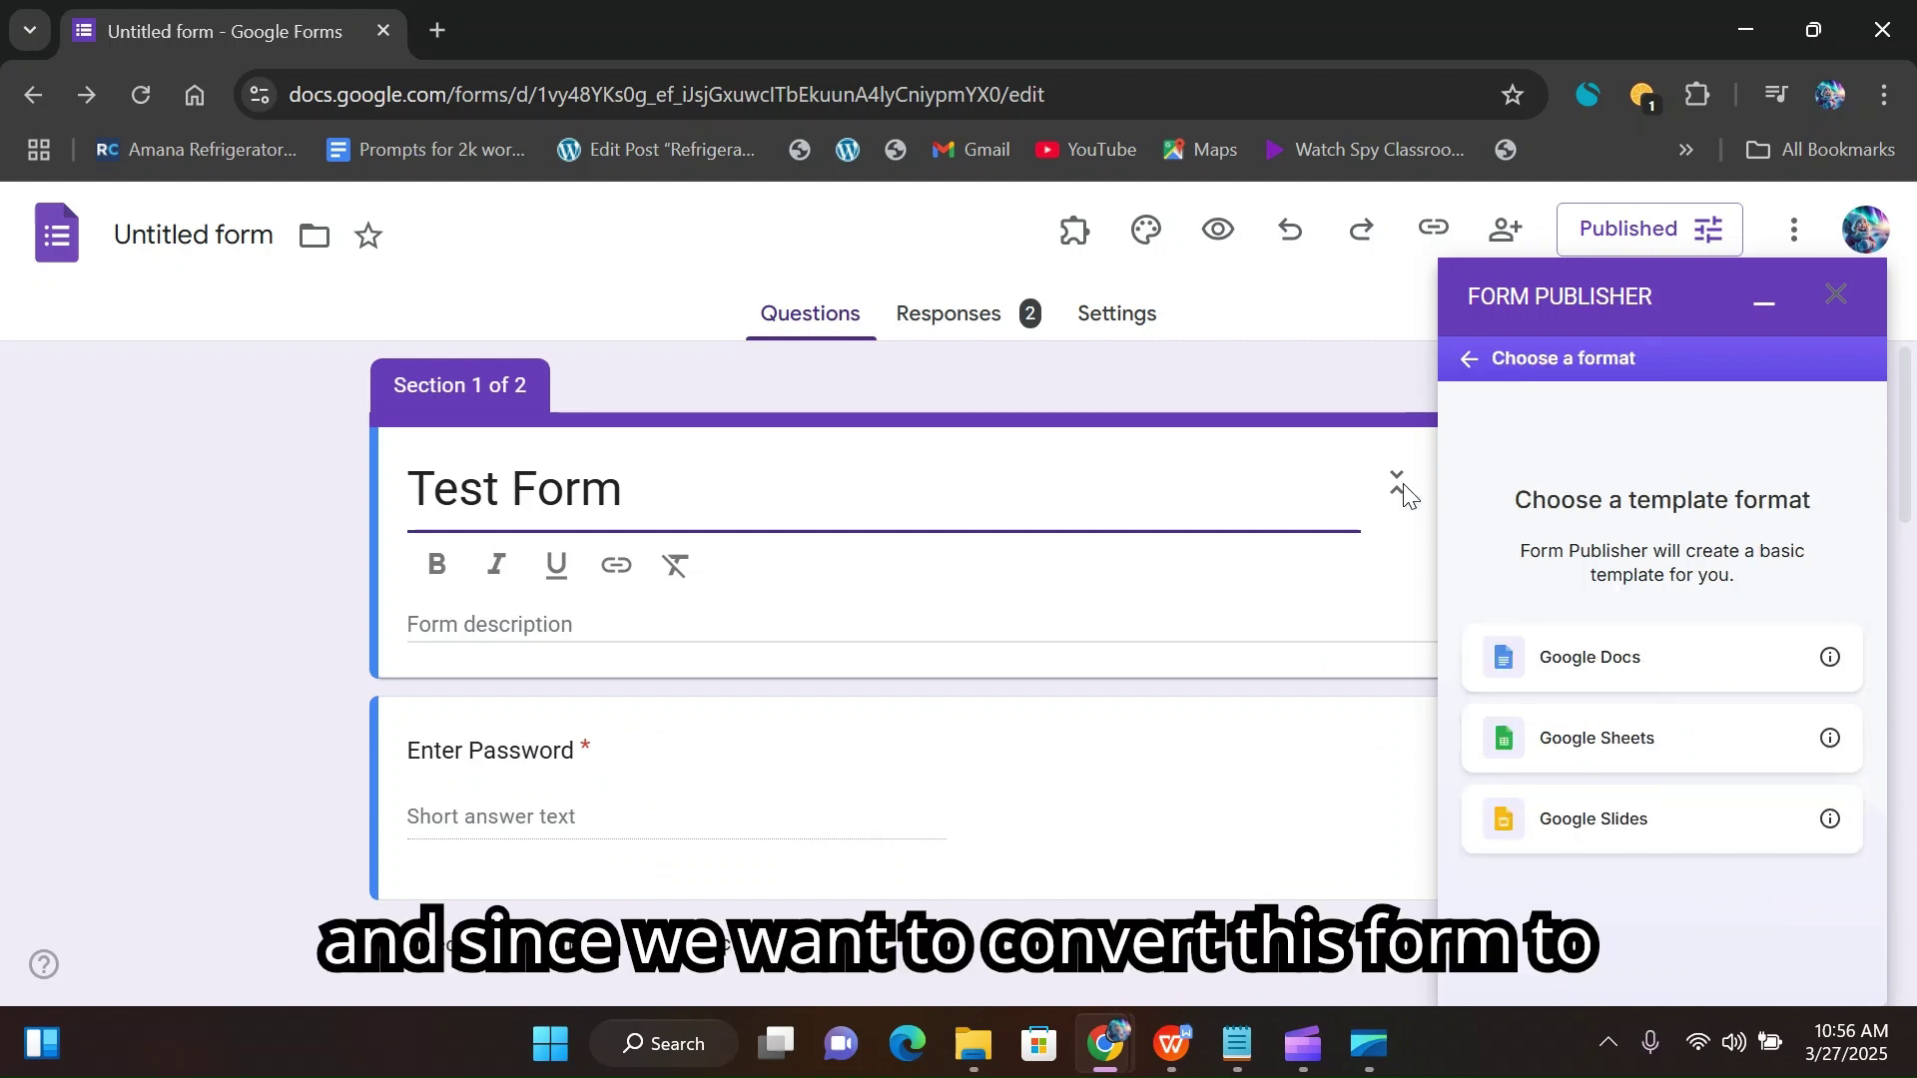
pyautogui.click(1583, 663)
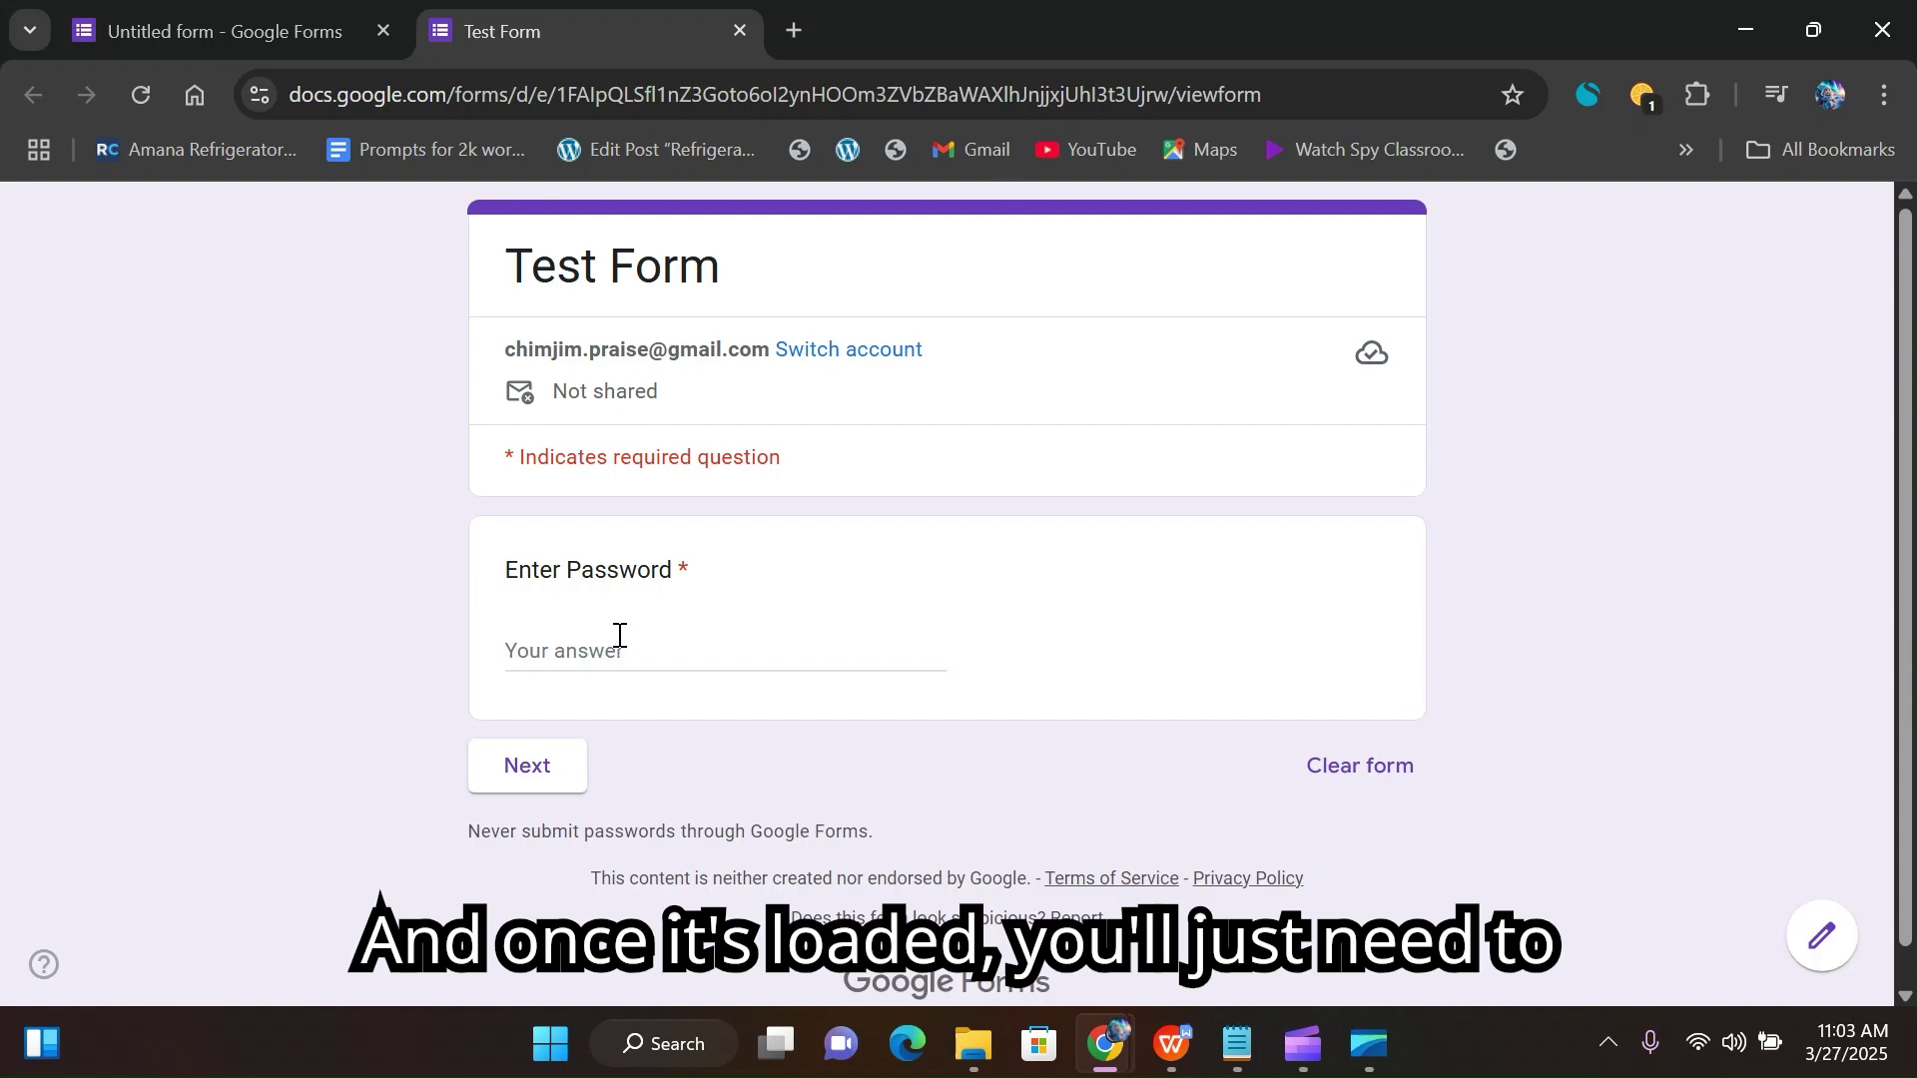
pyautogui.click(618, 634)
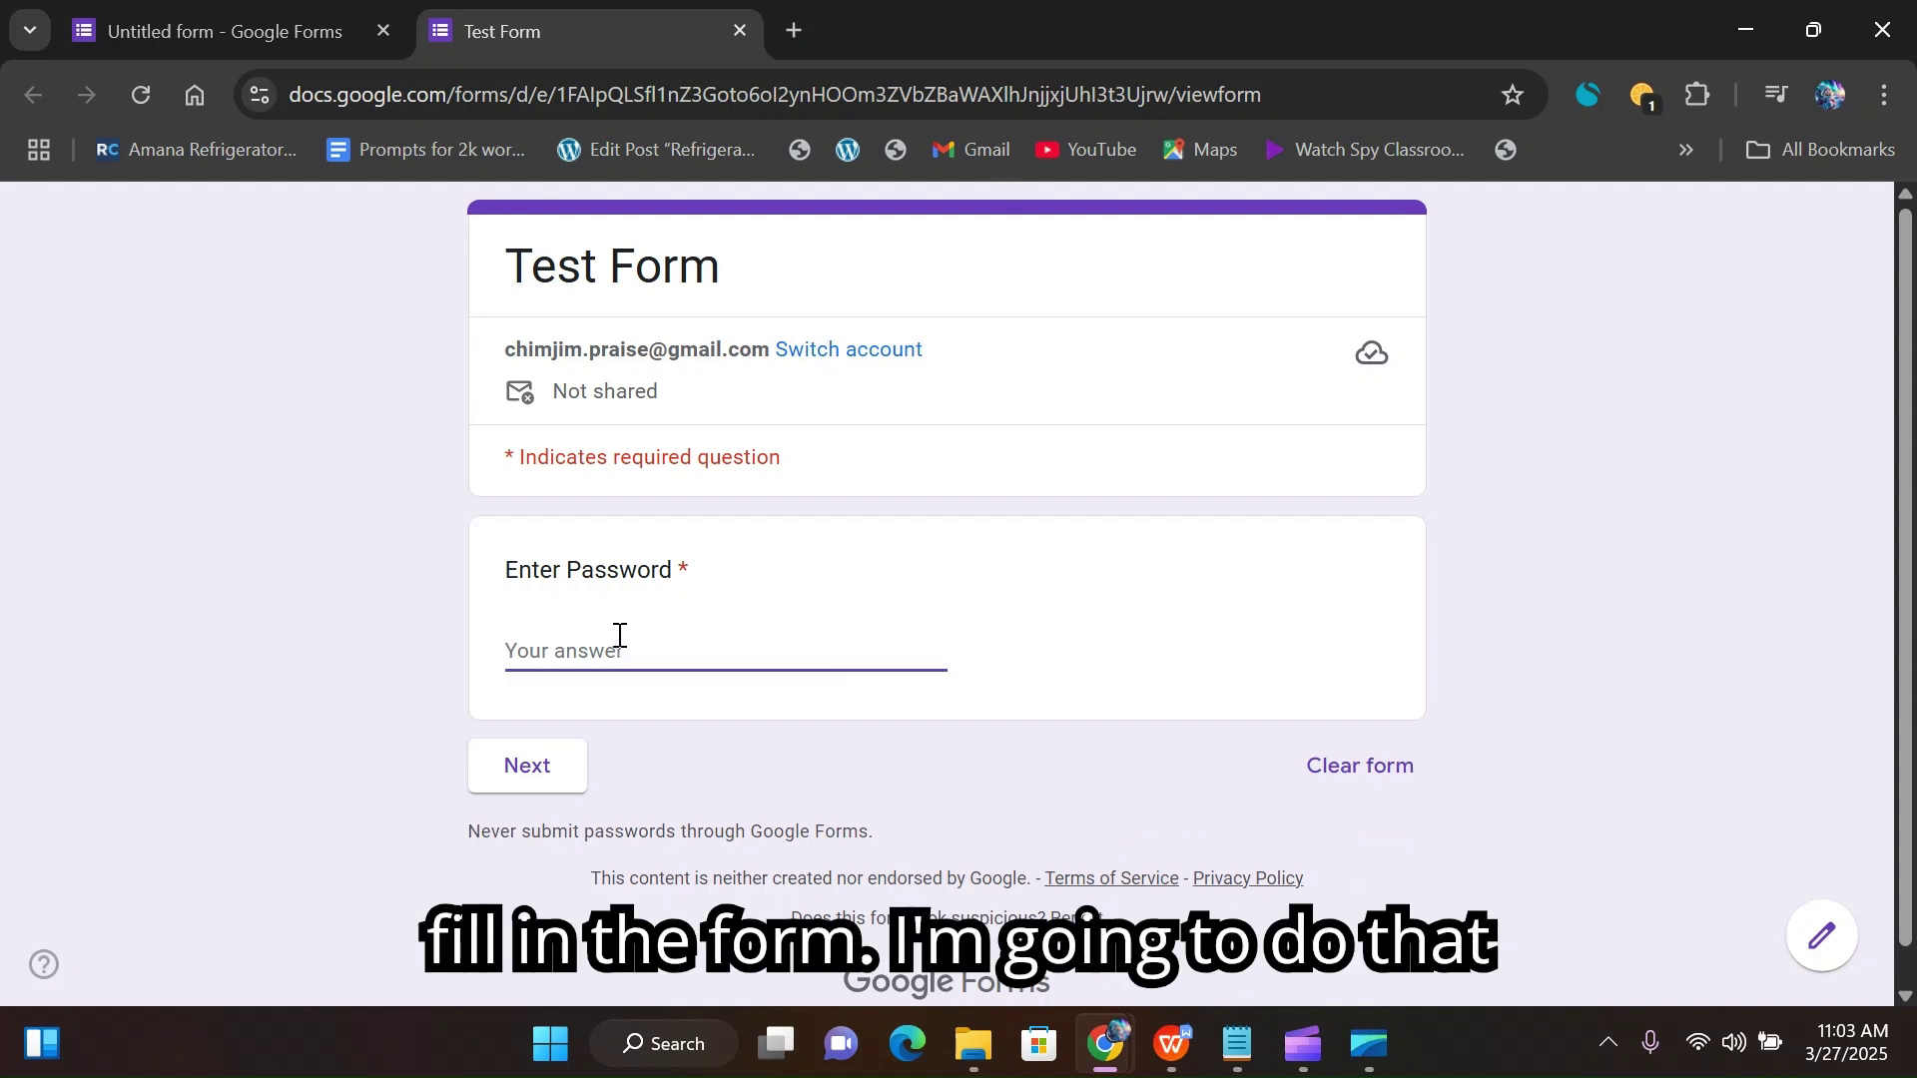
pyautogui.write('12345')
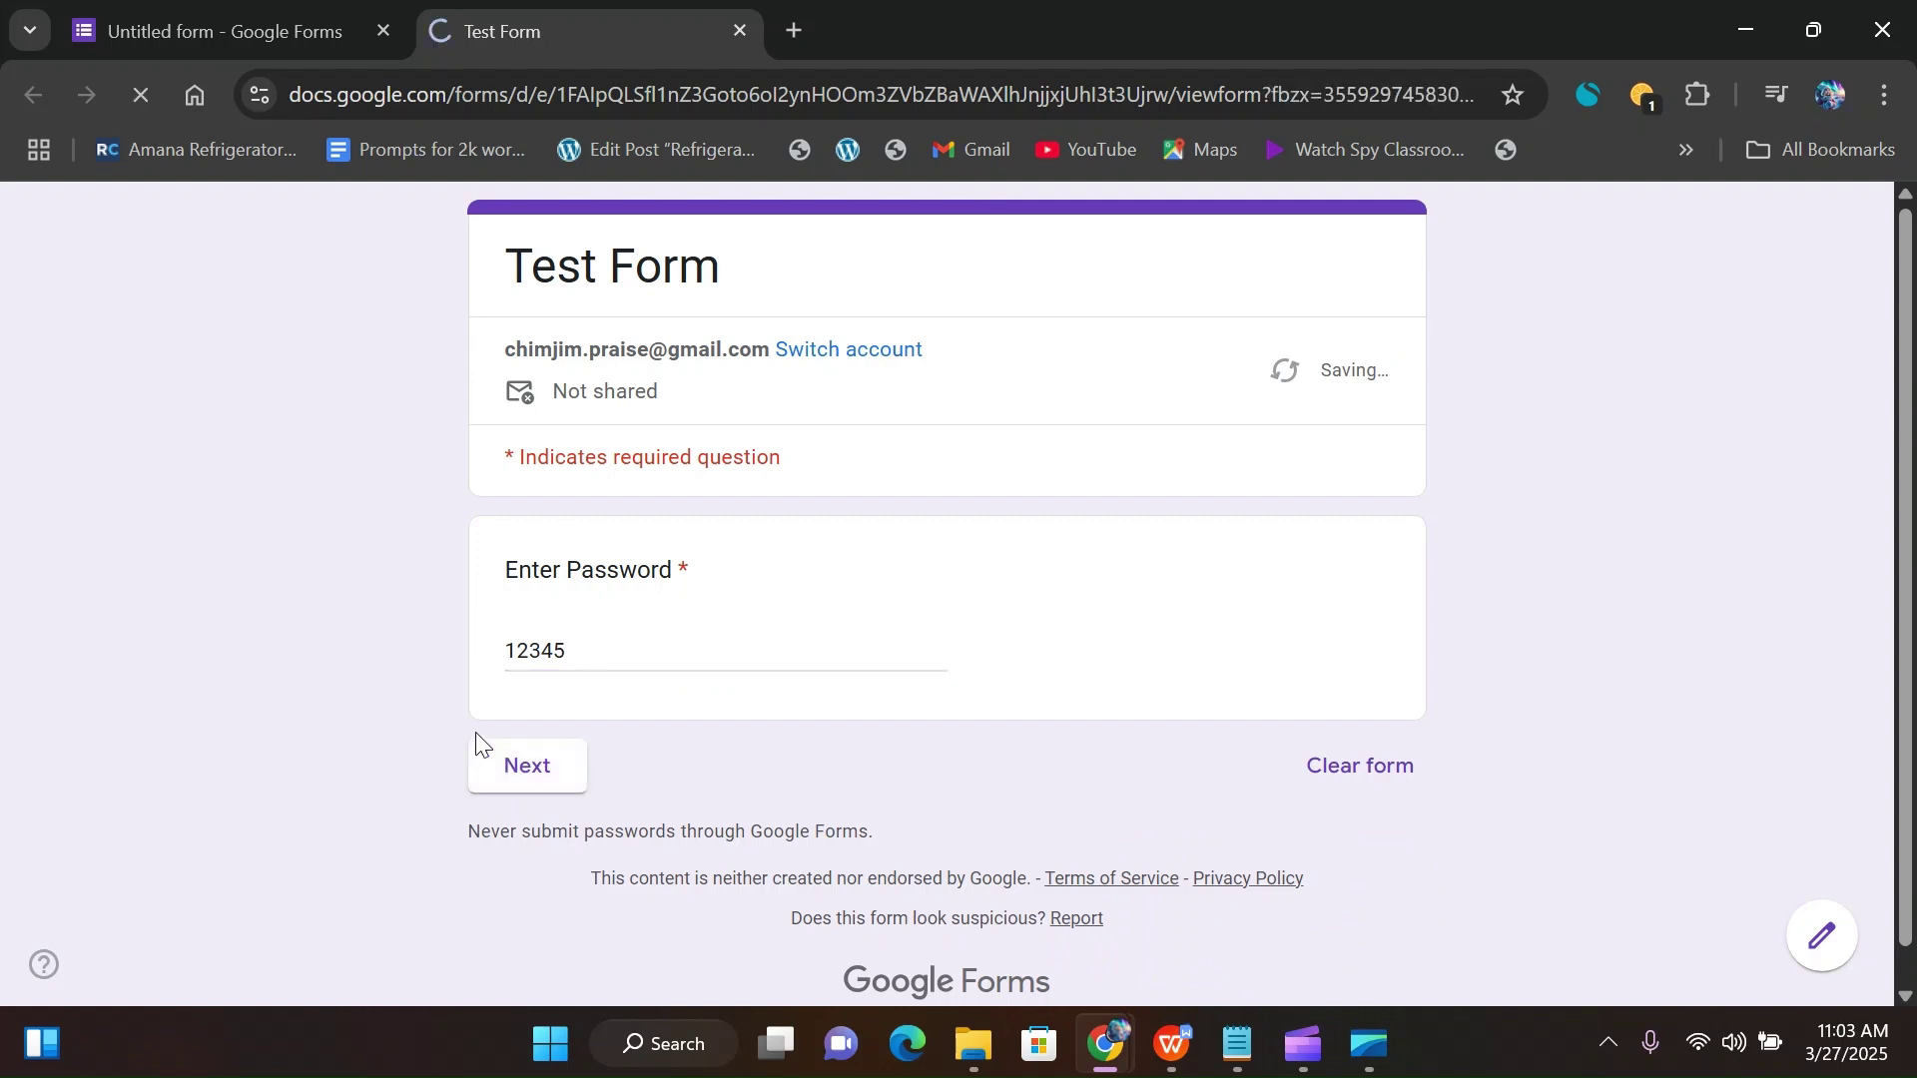
pyautogui.click(518, 761)
pyautogui.scroll(-4, 518, 262)
pyautogui.scroll(-3, 528, 665)
pyautogui.click(521, 656)
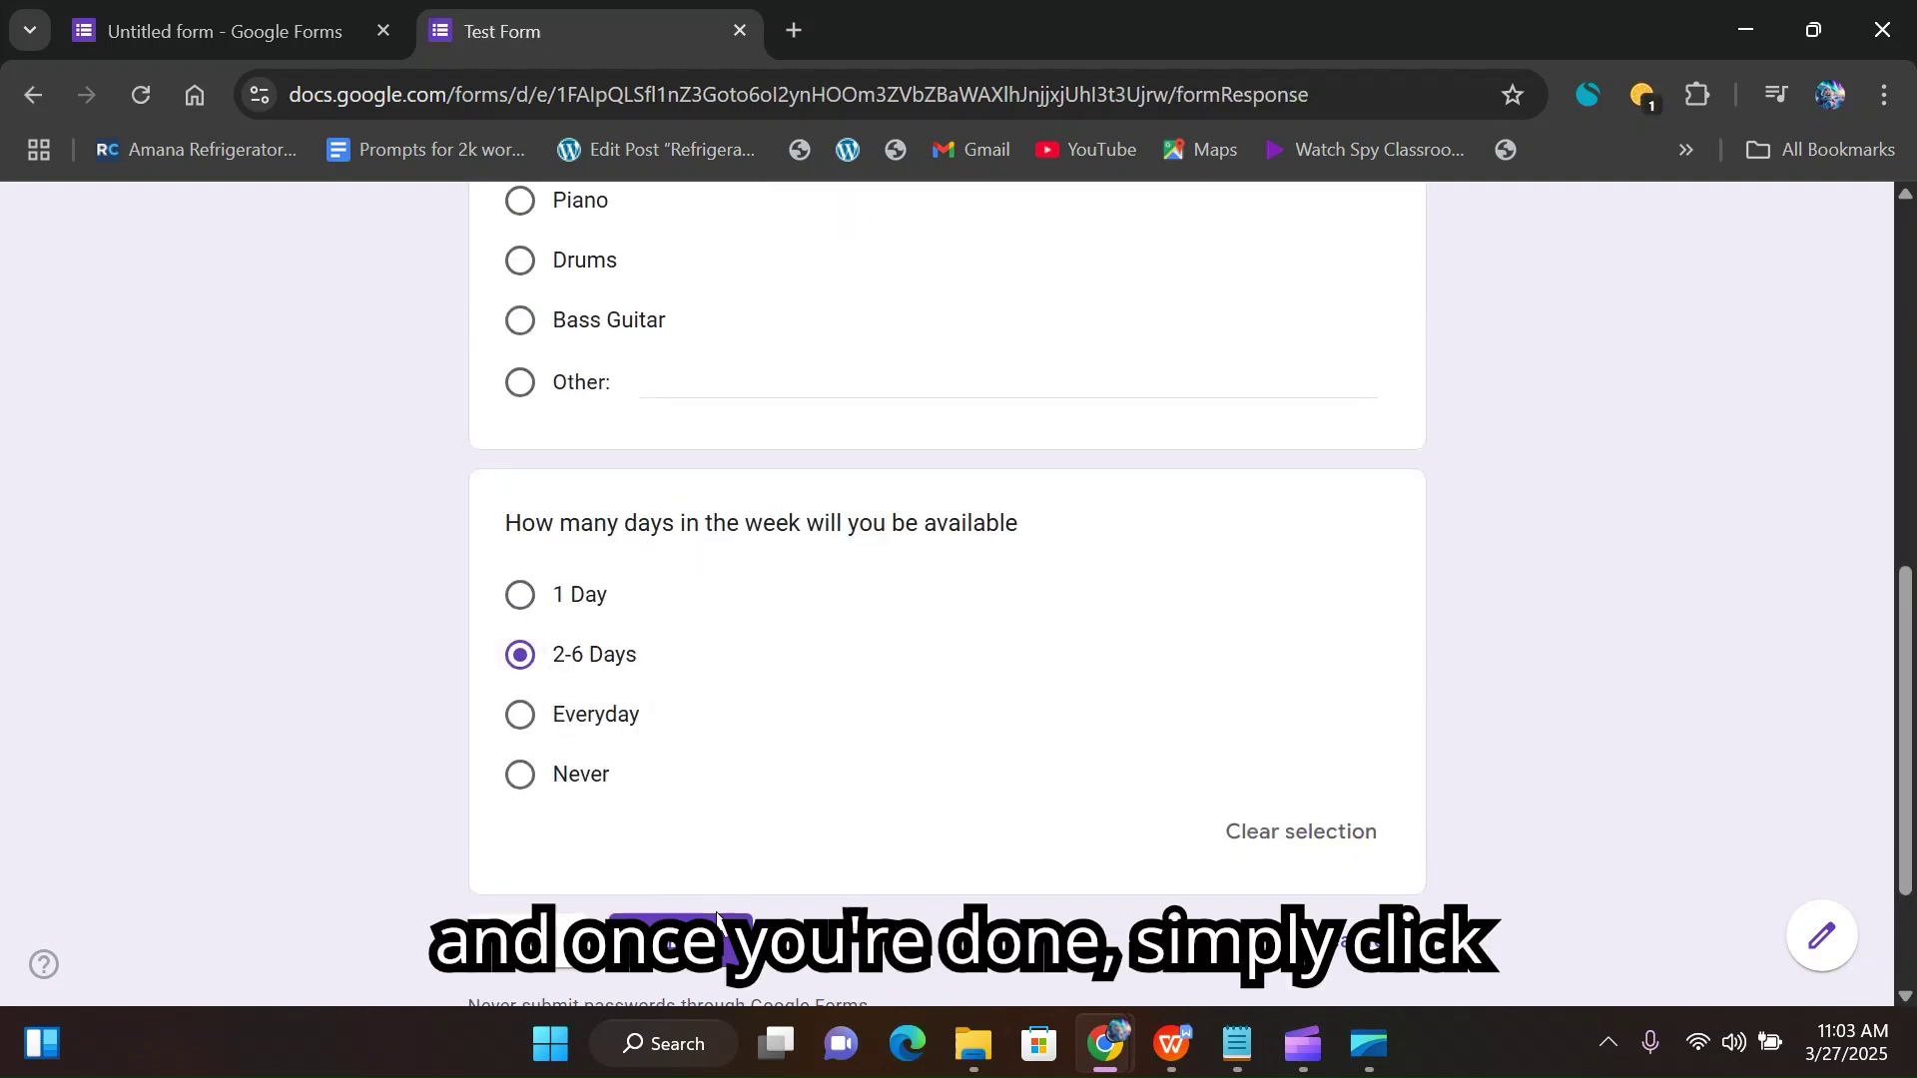
pyautogui.click(718, 942)
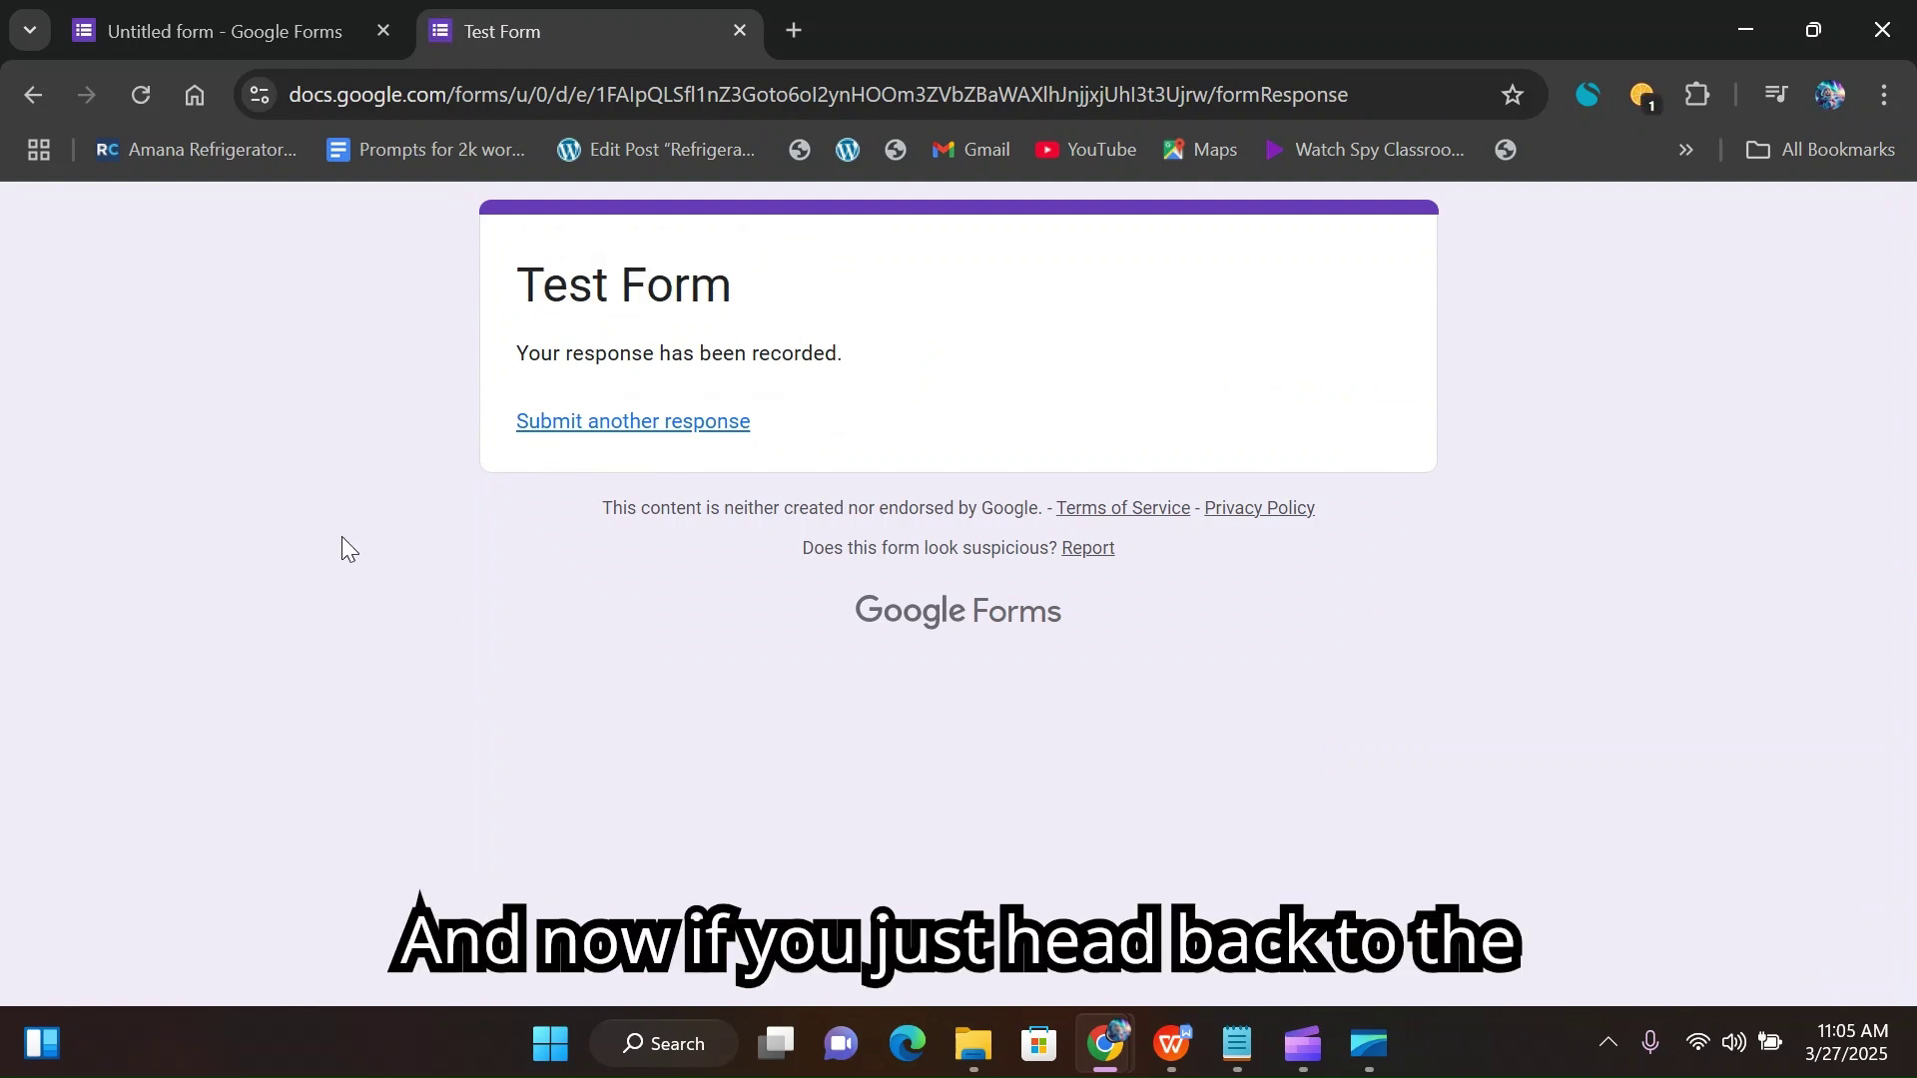
# Step: Open the Form Publisher destination folder in Drive and open the Form Publisher Template 2 document
pyautogui.click(275, 16)
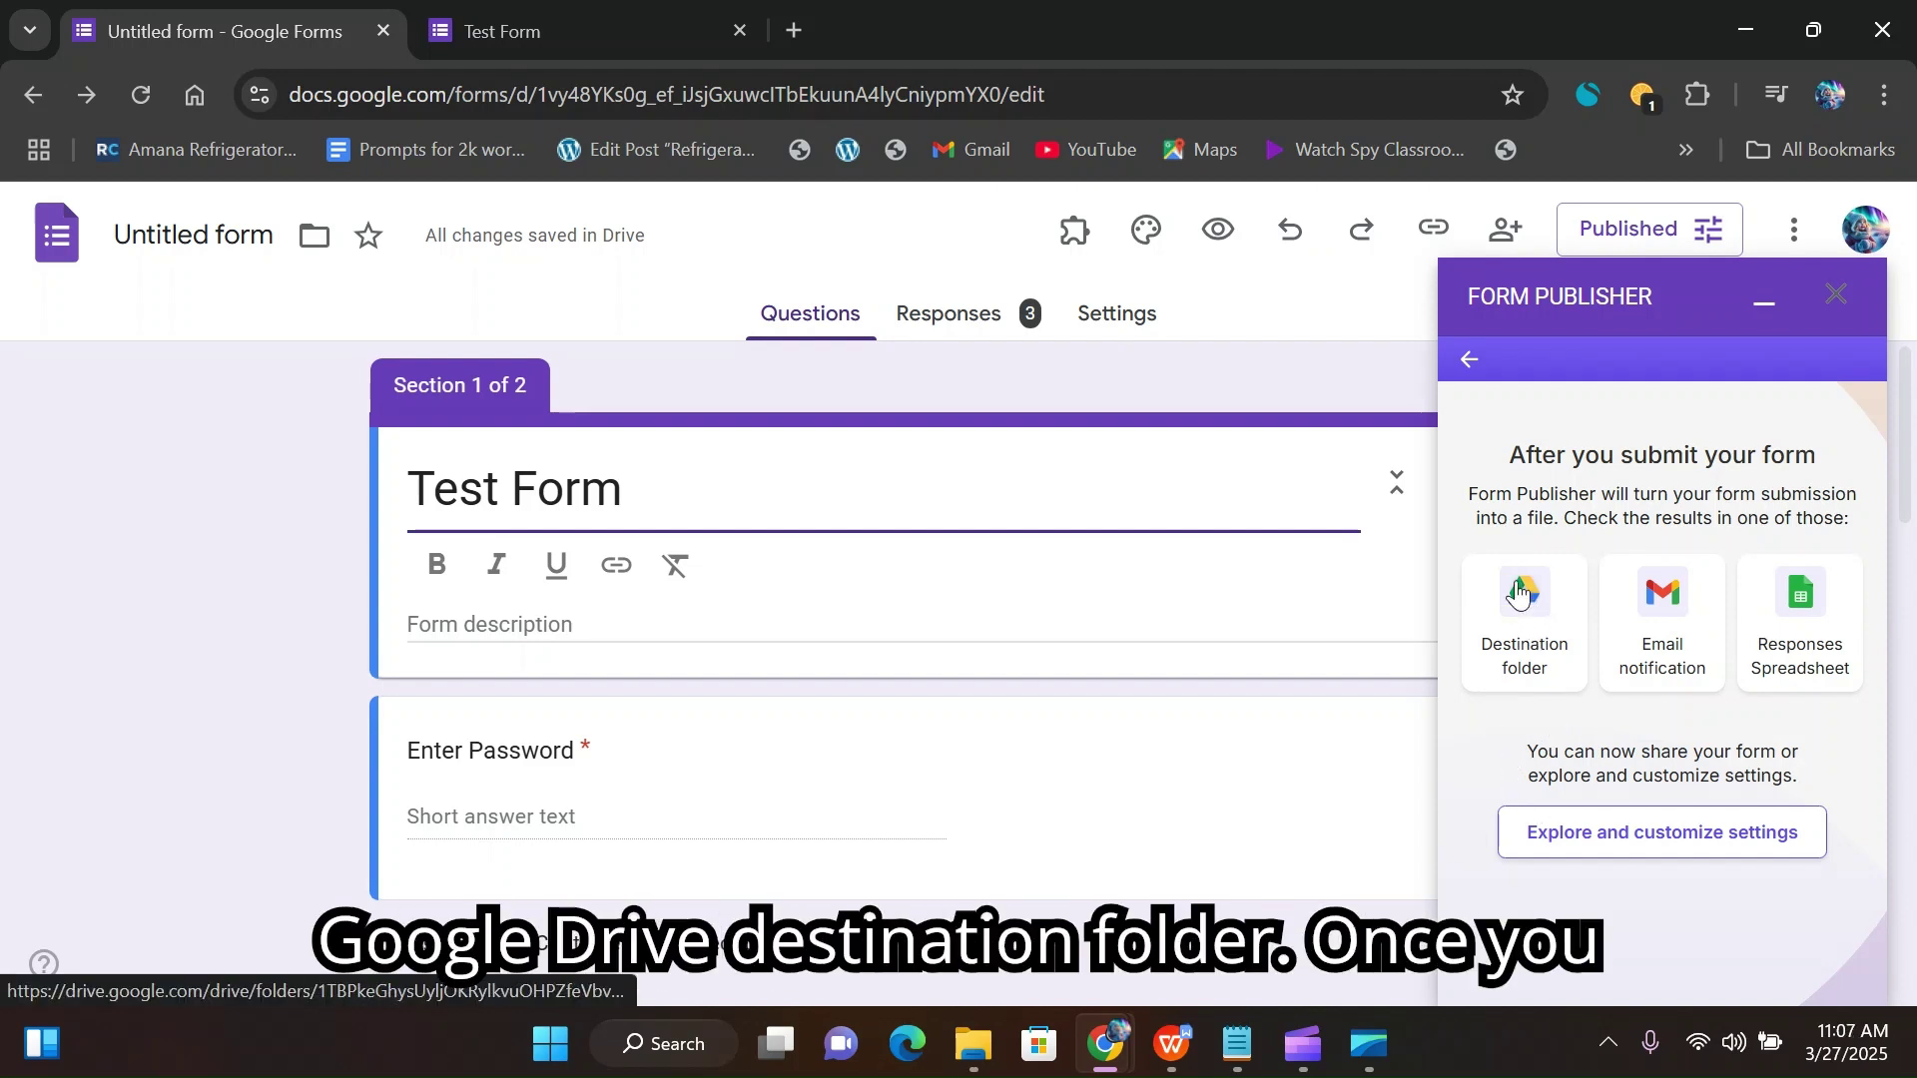
pyautogui.click(1506, 667)
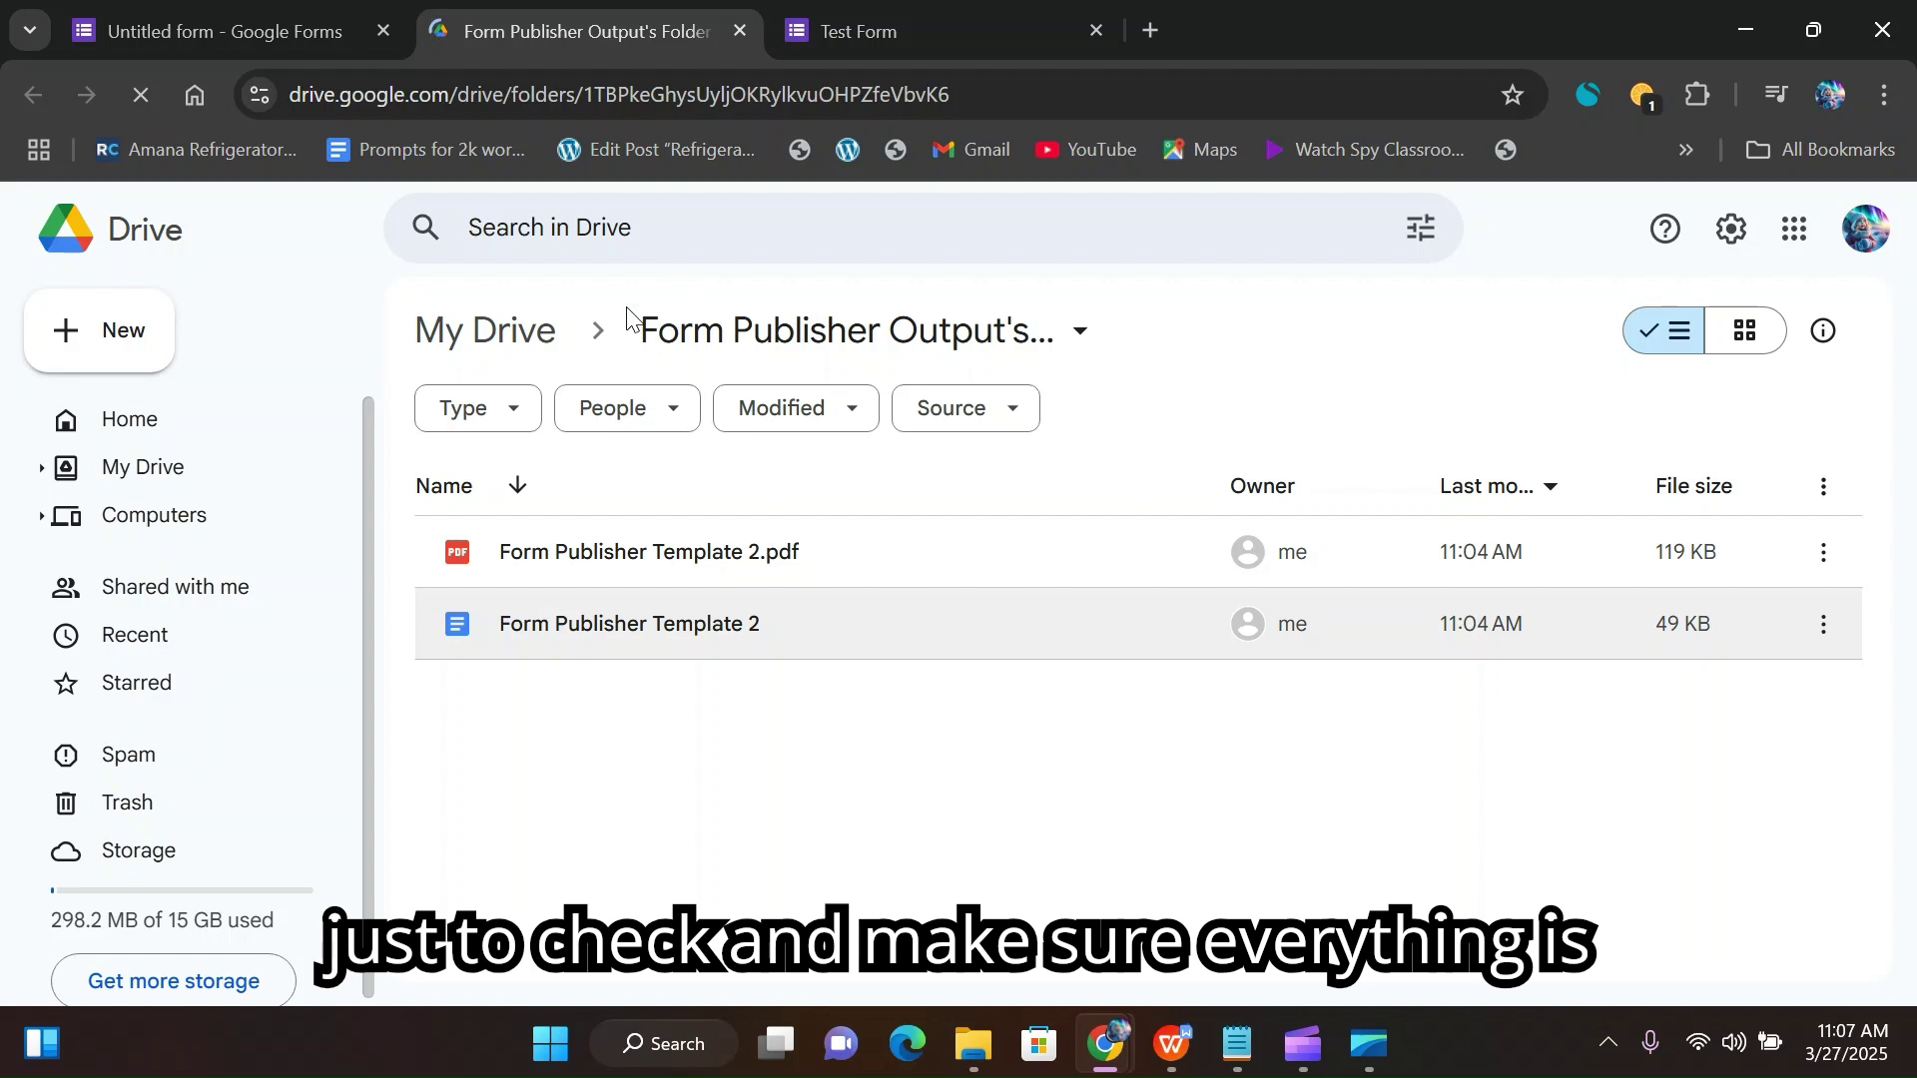
pyautogui.click(804, 655)
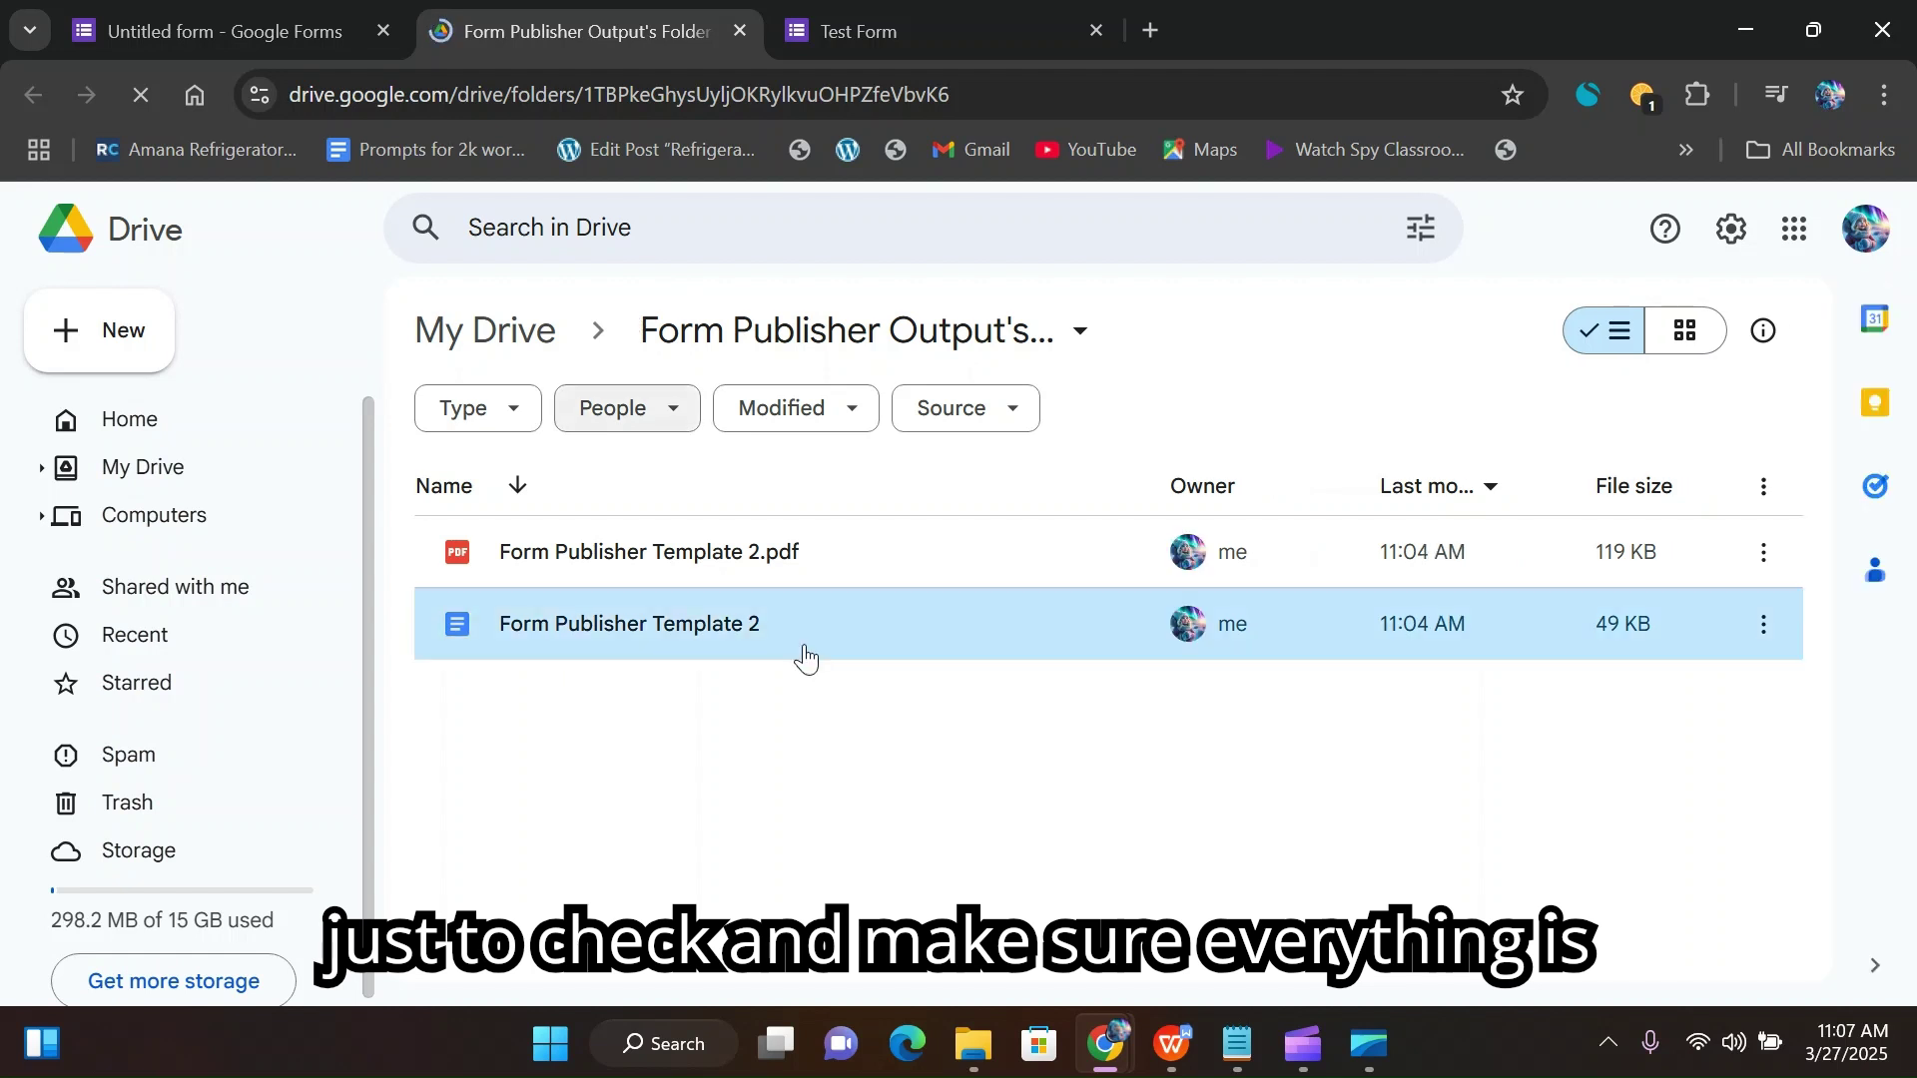
pyautogui.doubleClick(730, 631)
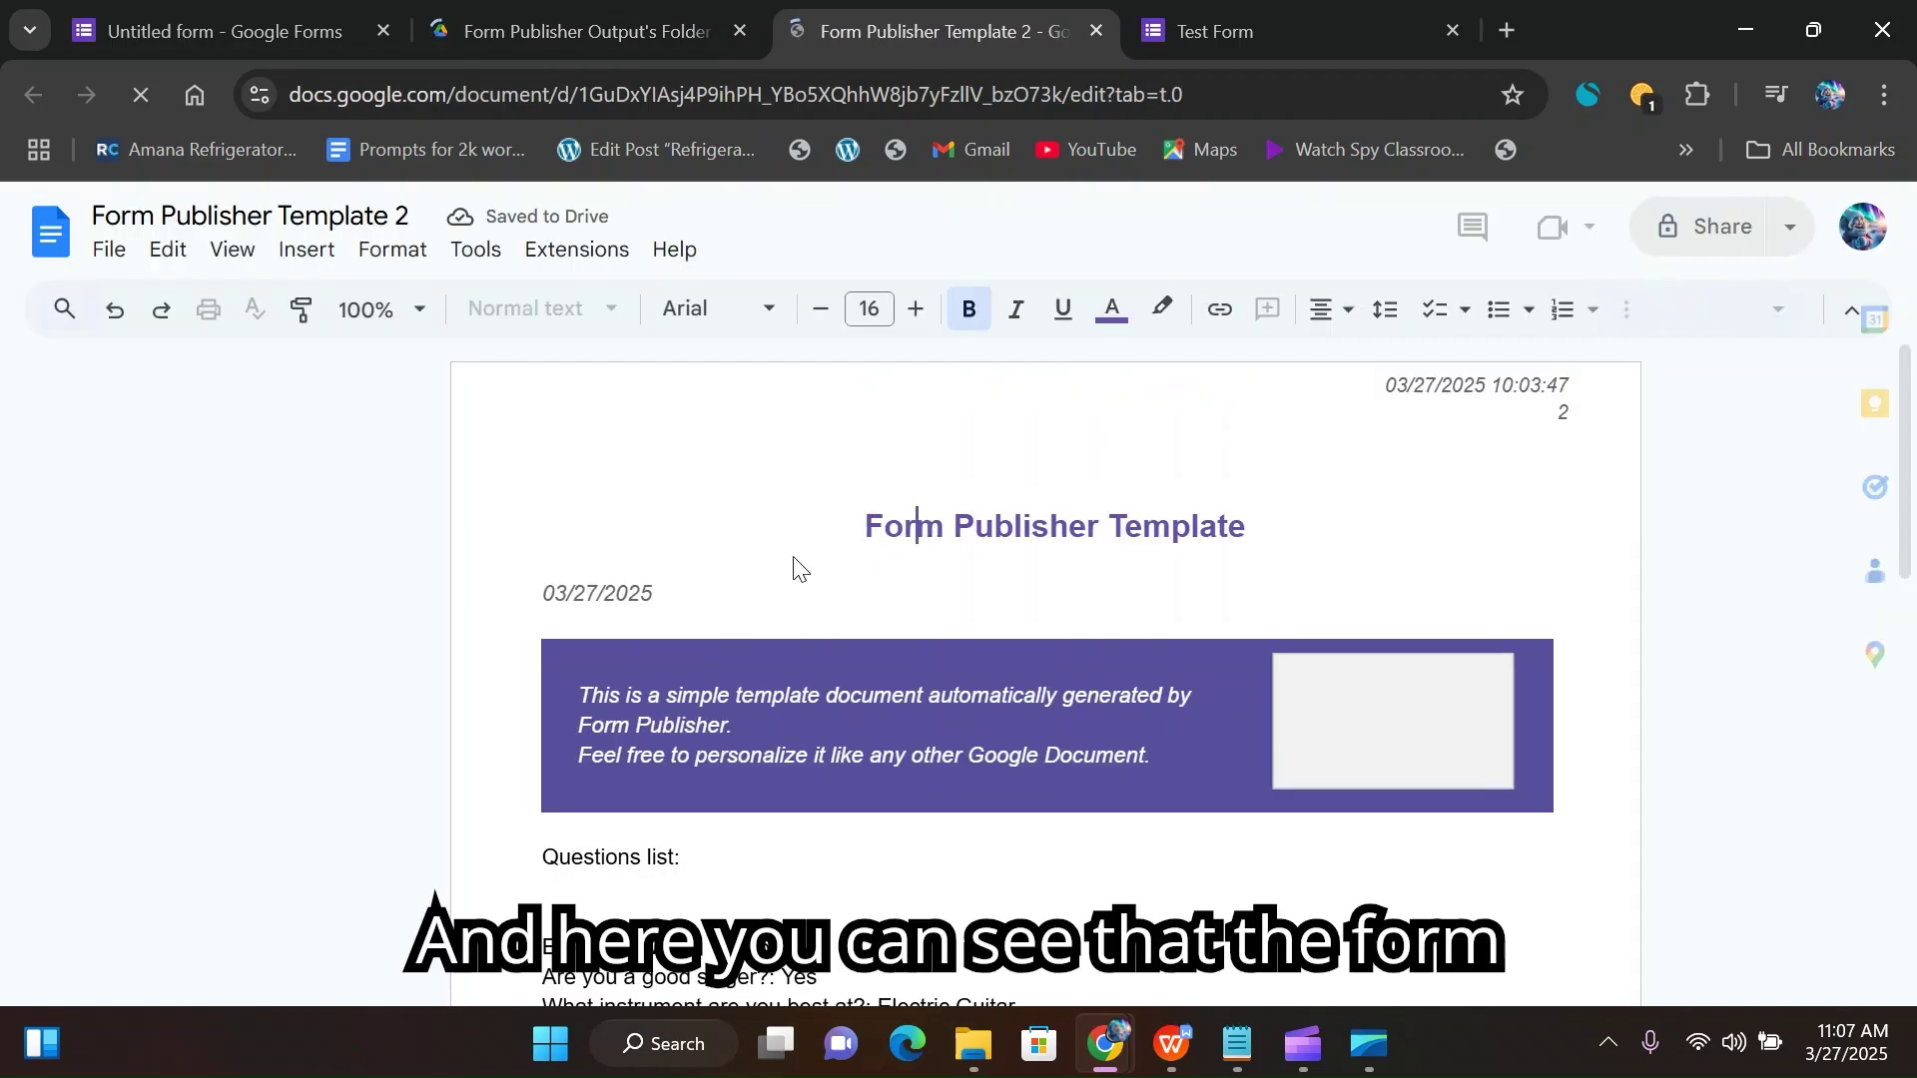
pyautogui.scroll(-1, 1153, 532)
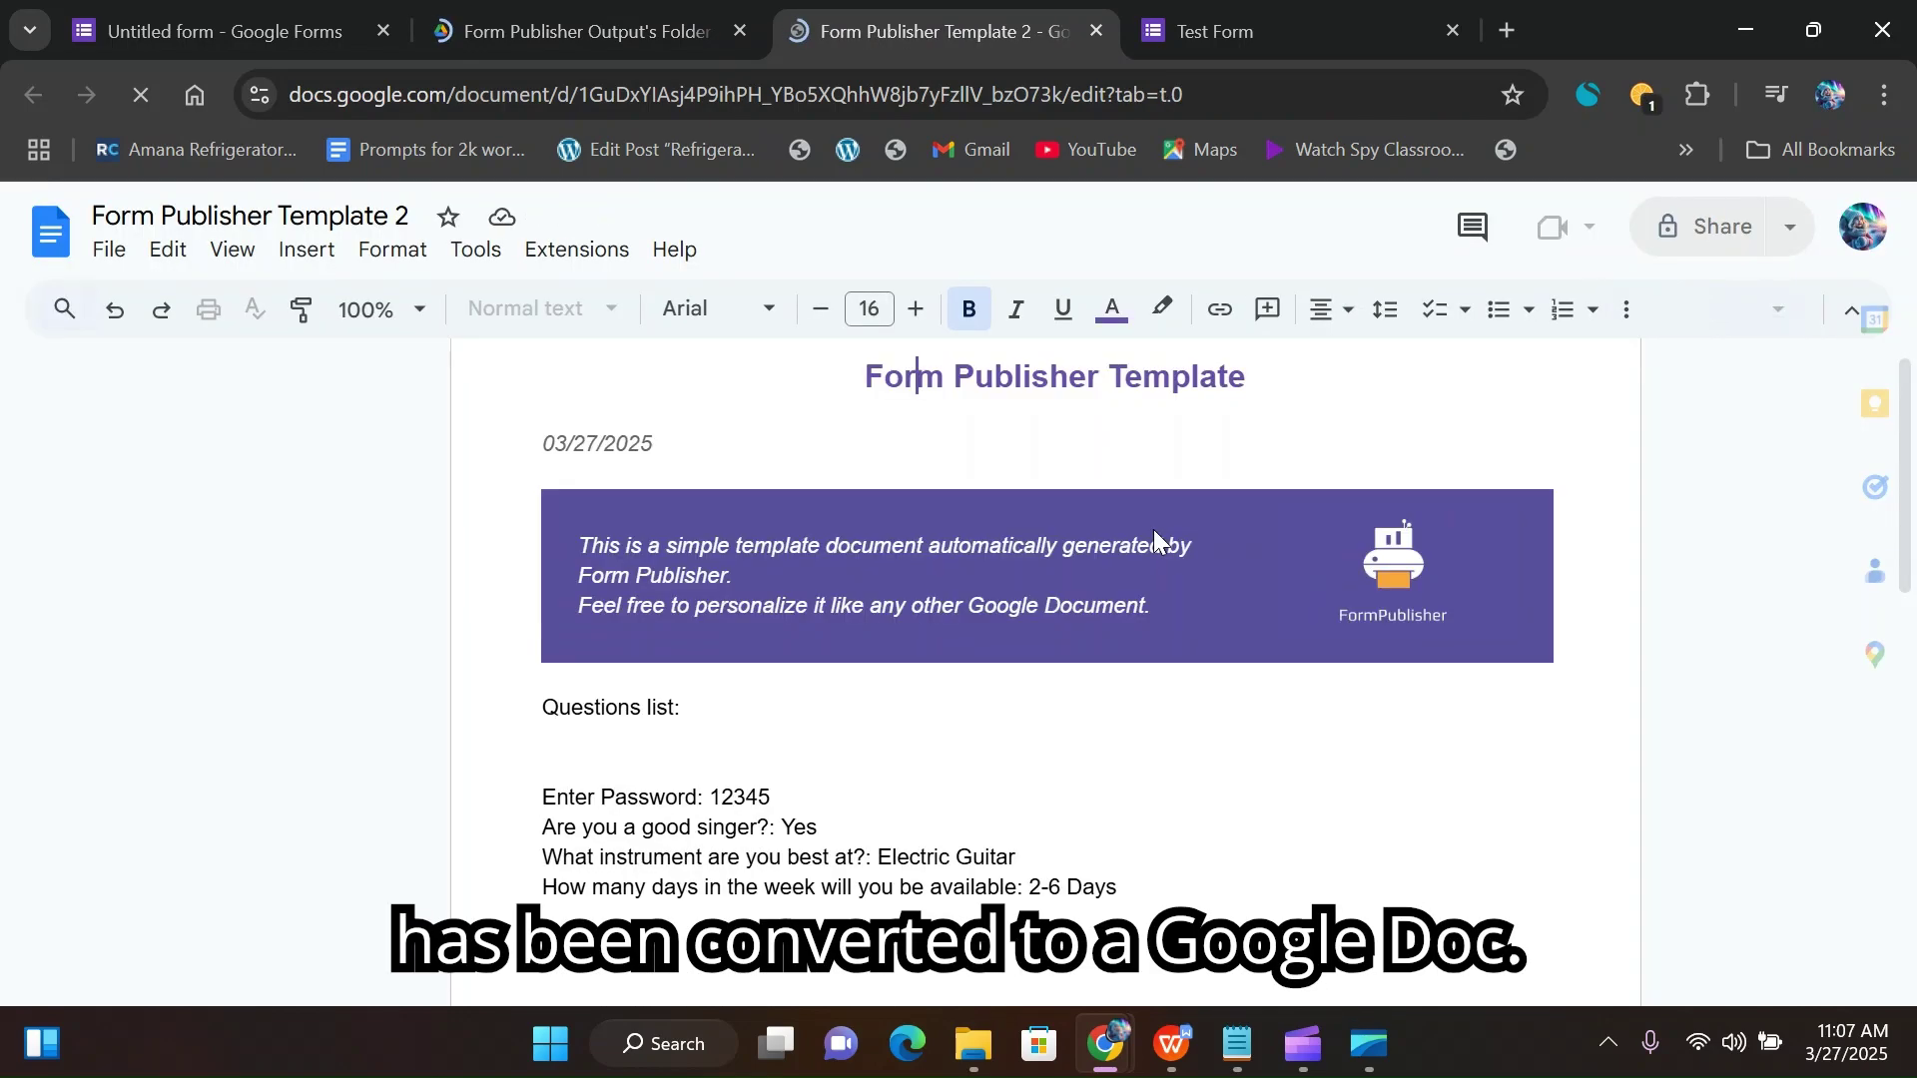
pyautogui.scroll(-1, 1153, 532)
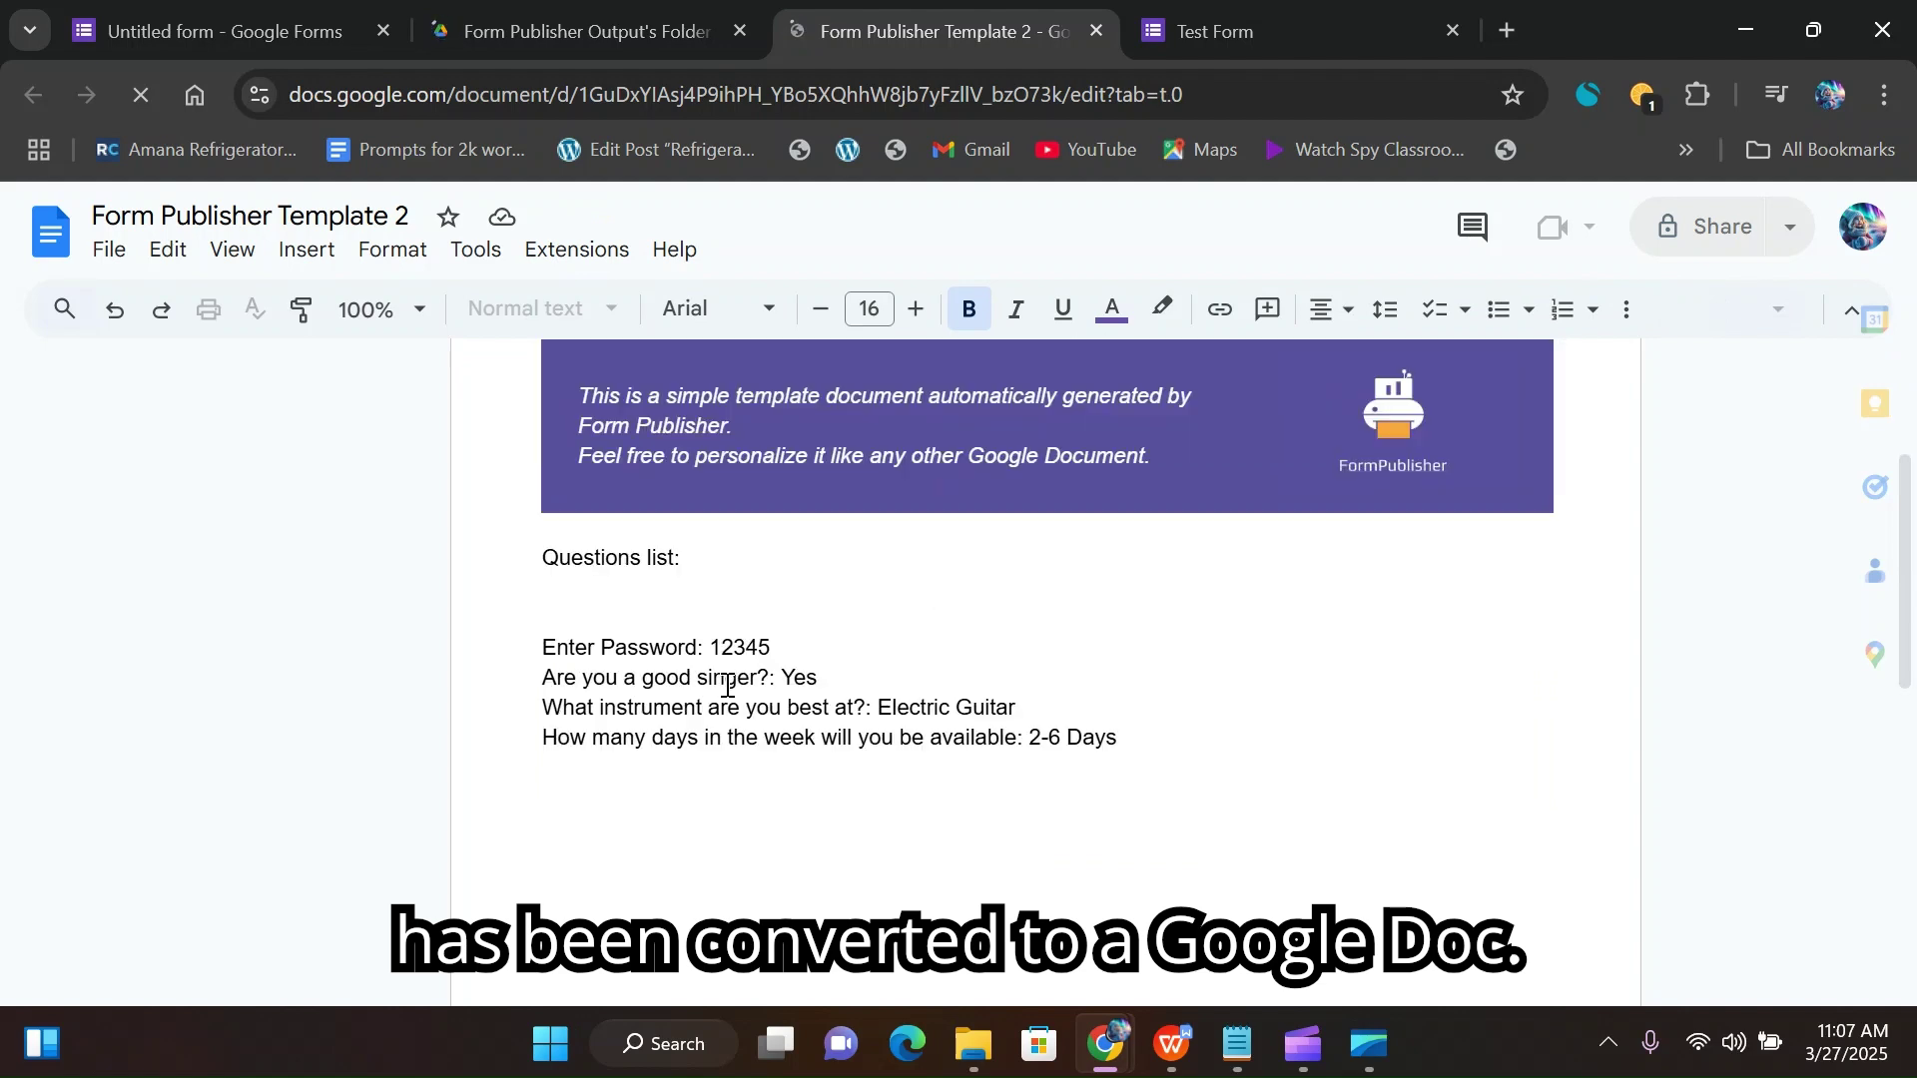
pyautogui.scroll(2, 861, 595)
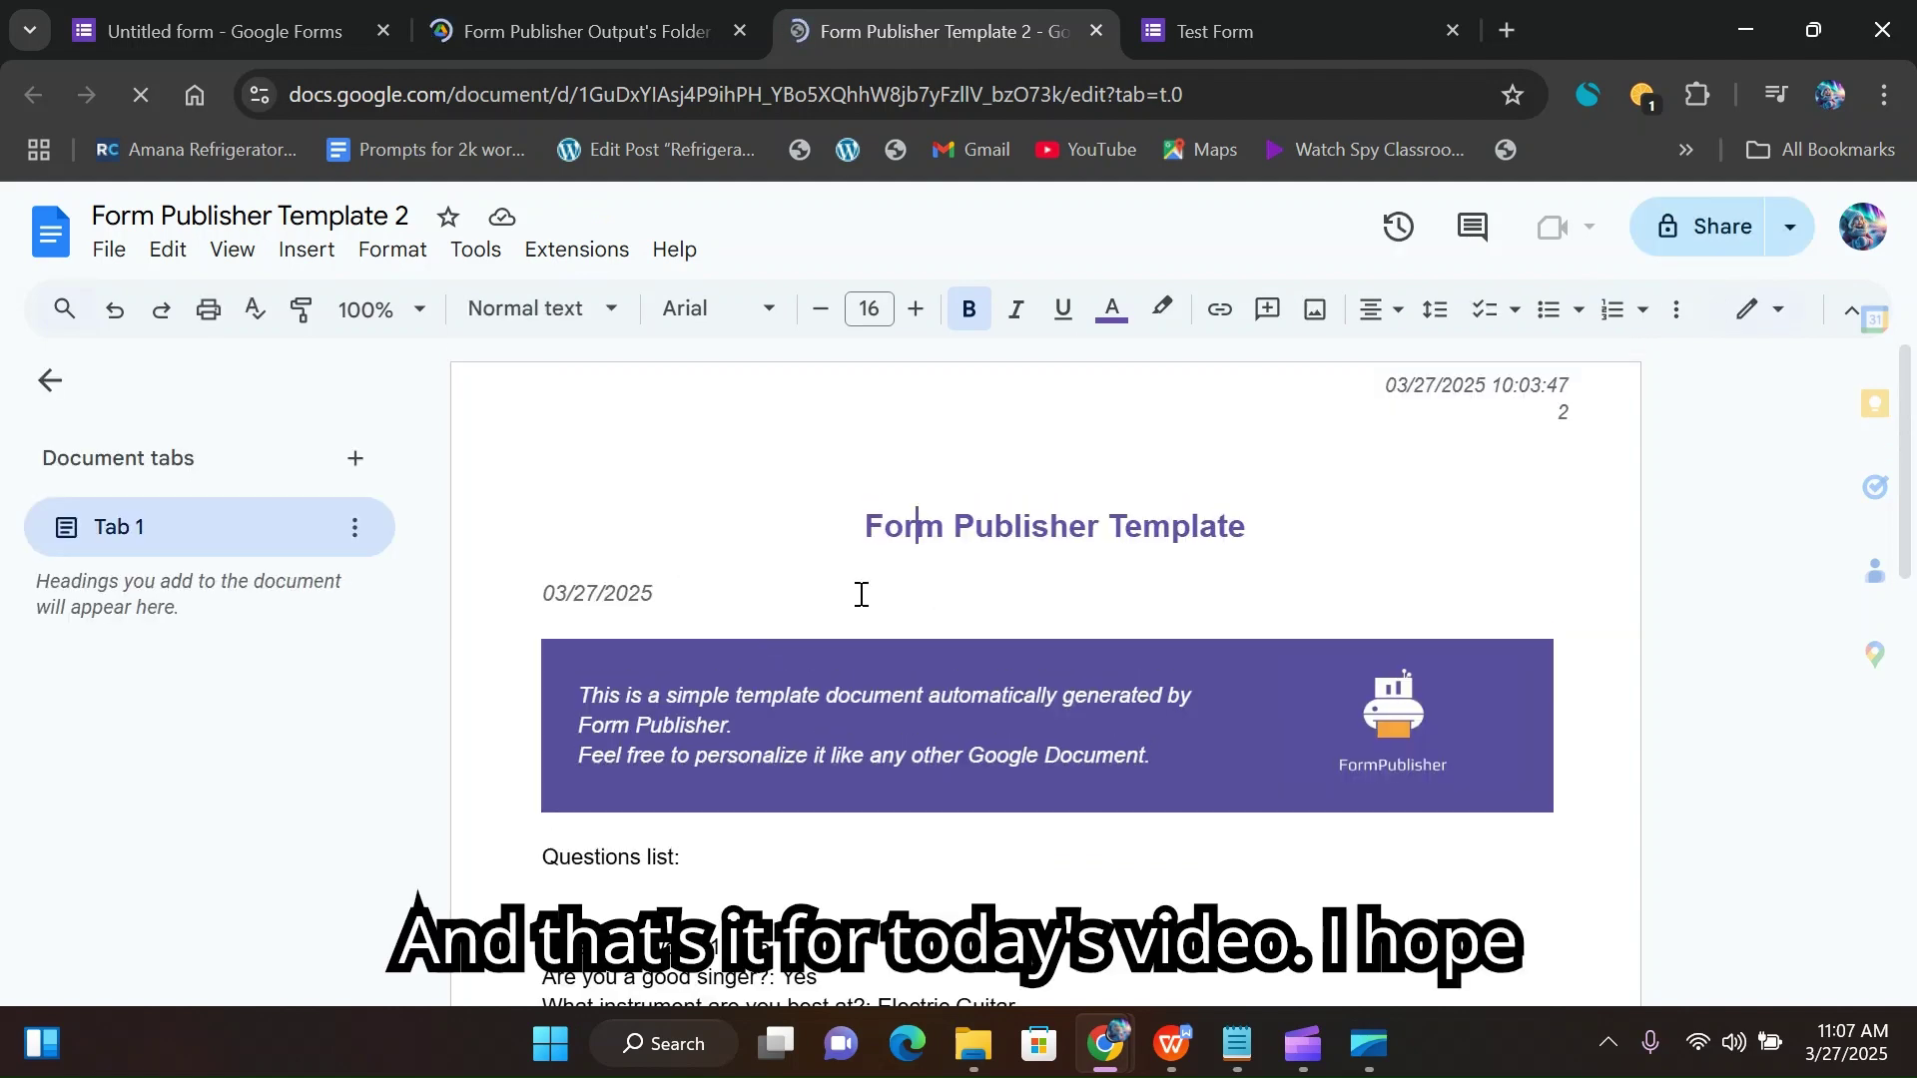